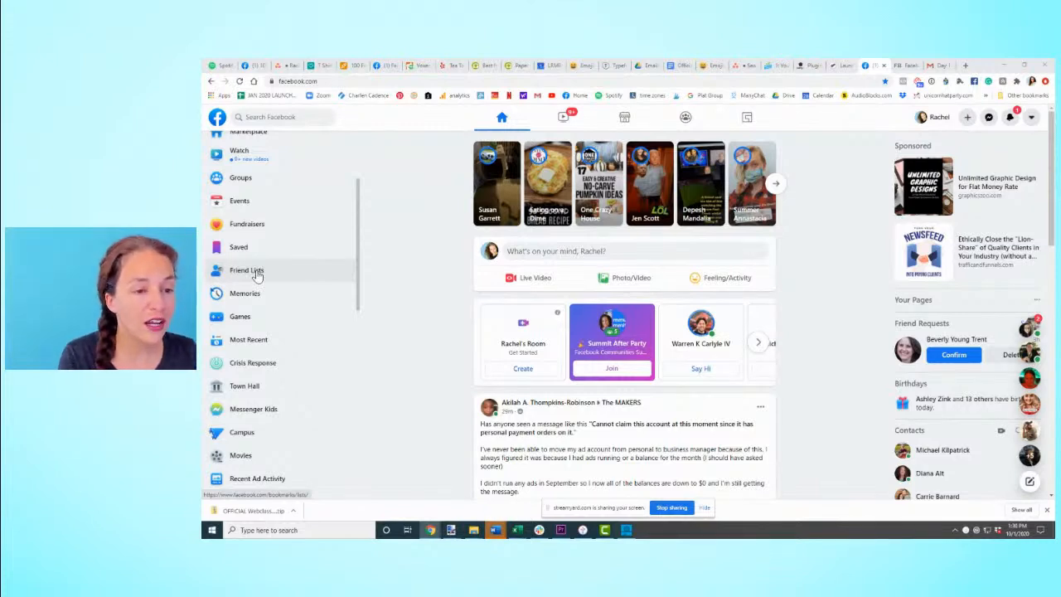
- Create a new friend list named "100 Perfect People" without adding any members
key(ctrl+plus)
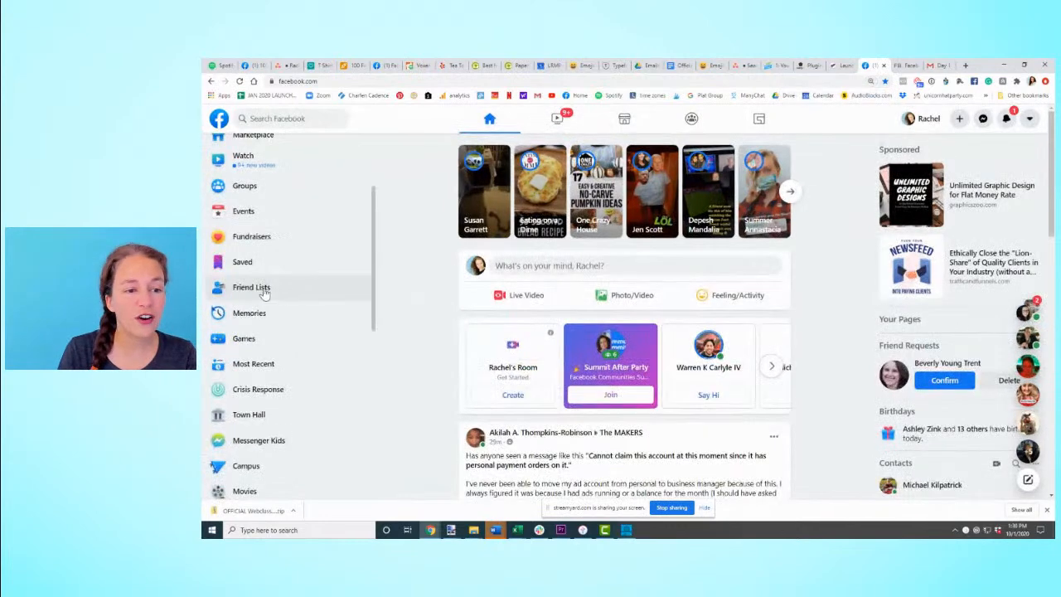
scroll(561, 354, down, 2)
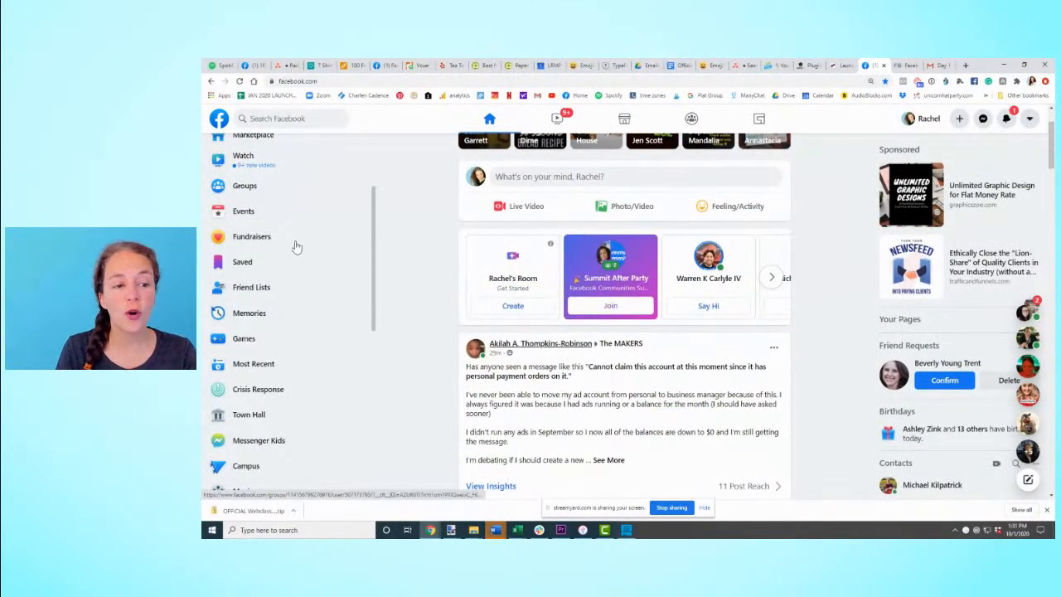
click(253, 288)
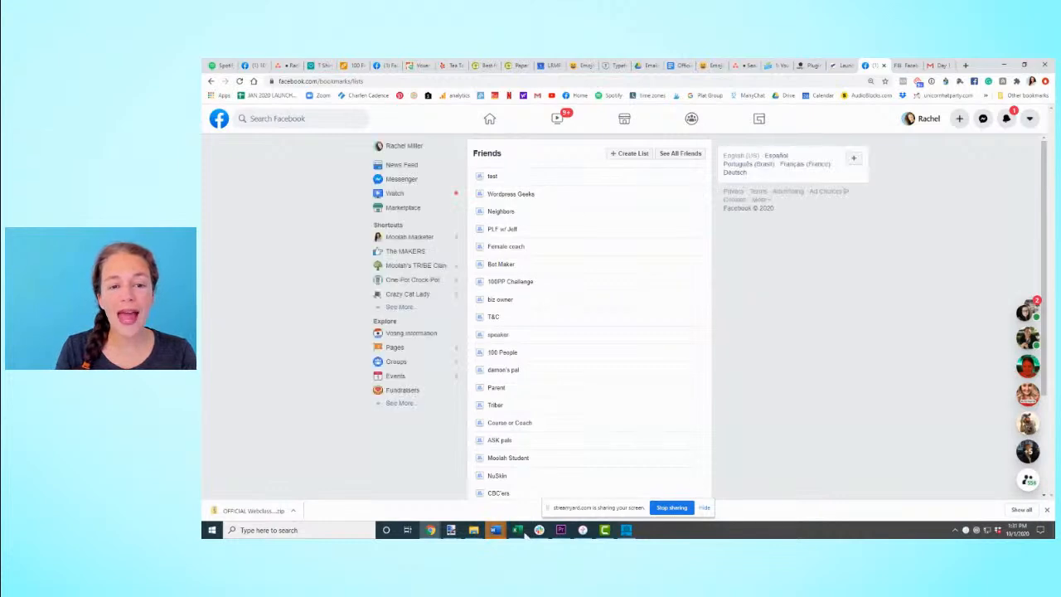
click(630, 156)
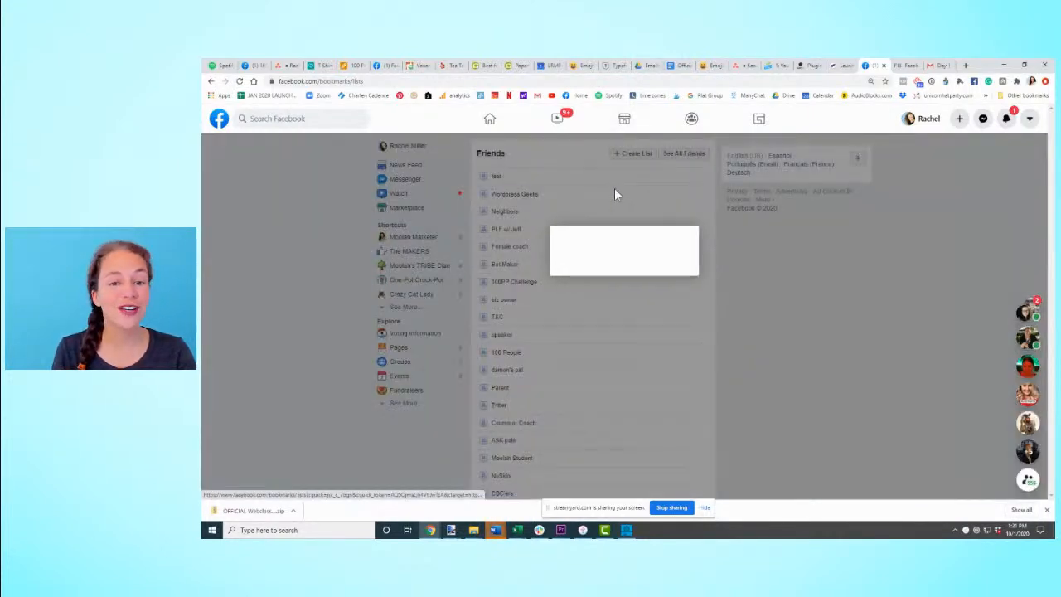
click(620, 264)
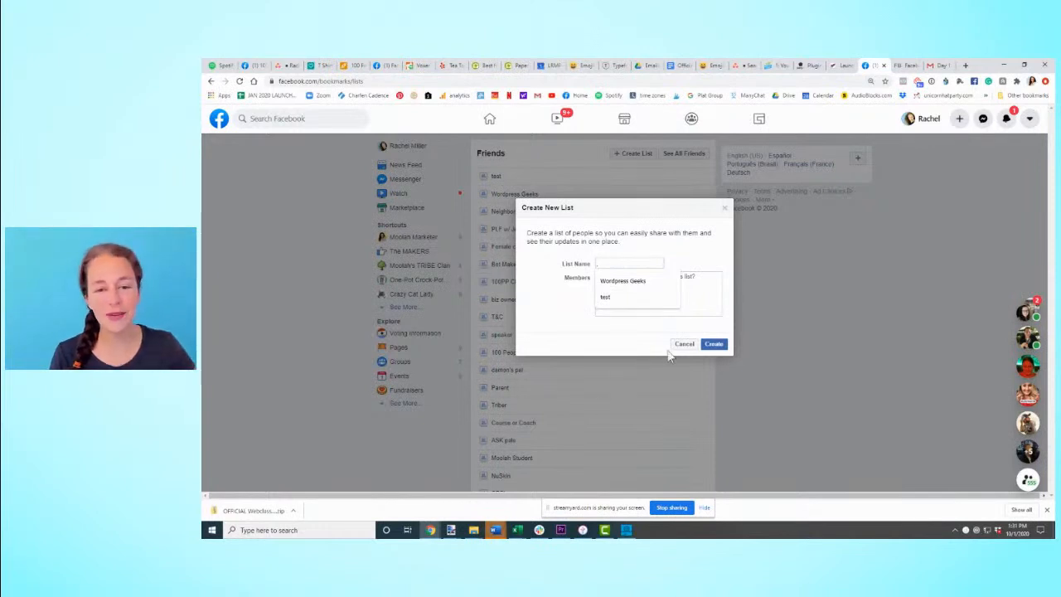
text(100 Perfect People)
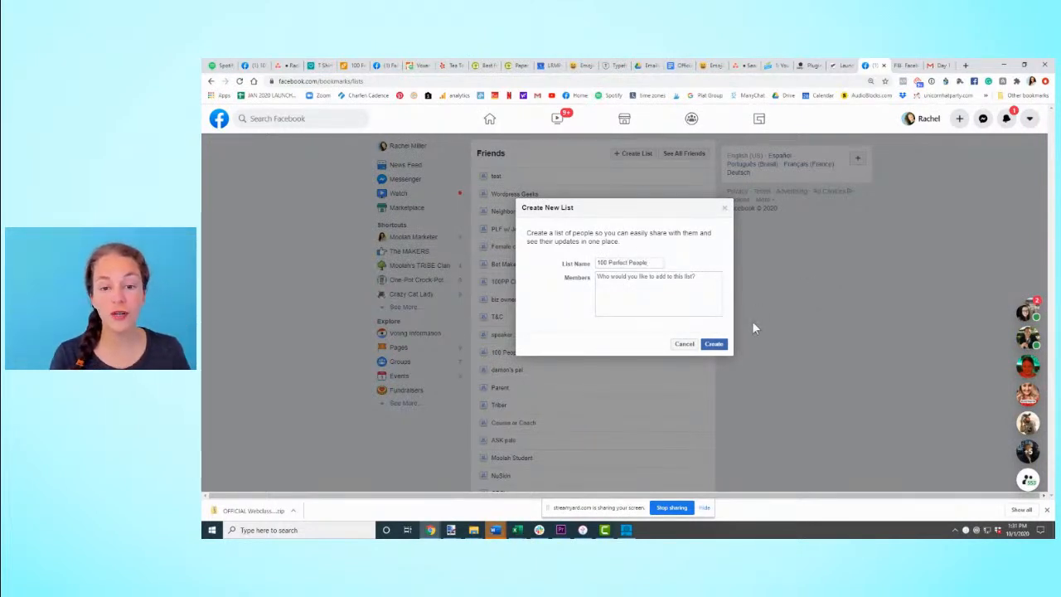
click(715, 345)
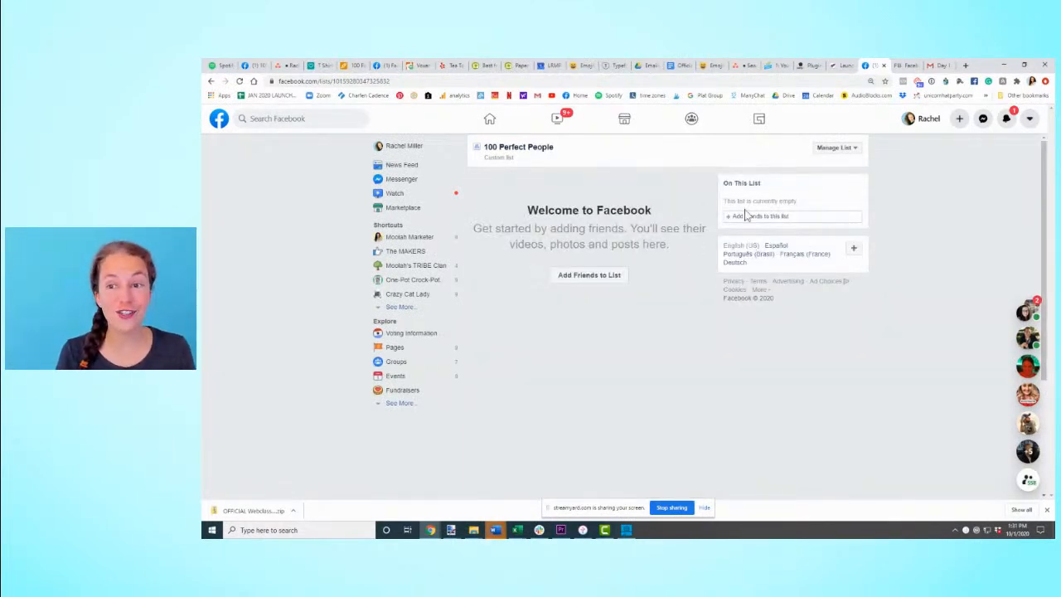
- On your own profile timeline, add the author of the "Looking to use social to grow your business?" post to the 100 Perfect People list
click(921, 121)
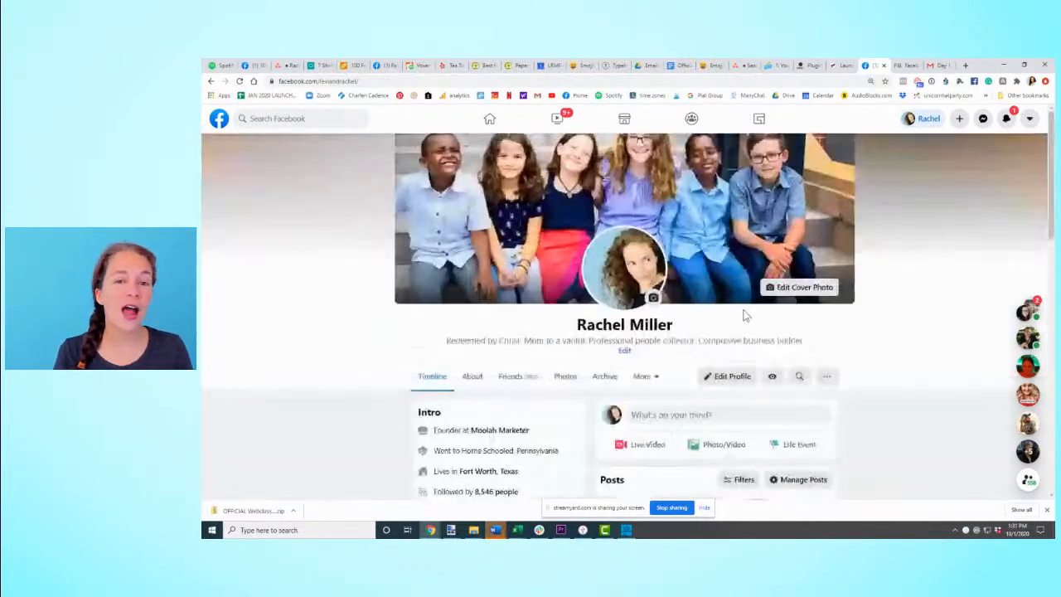
scroll(742, 307, down, 10)
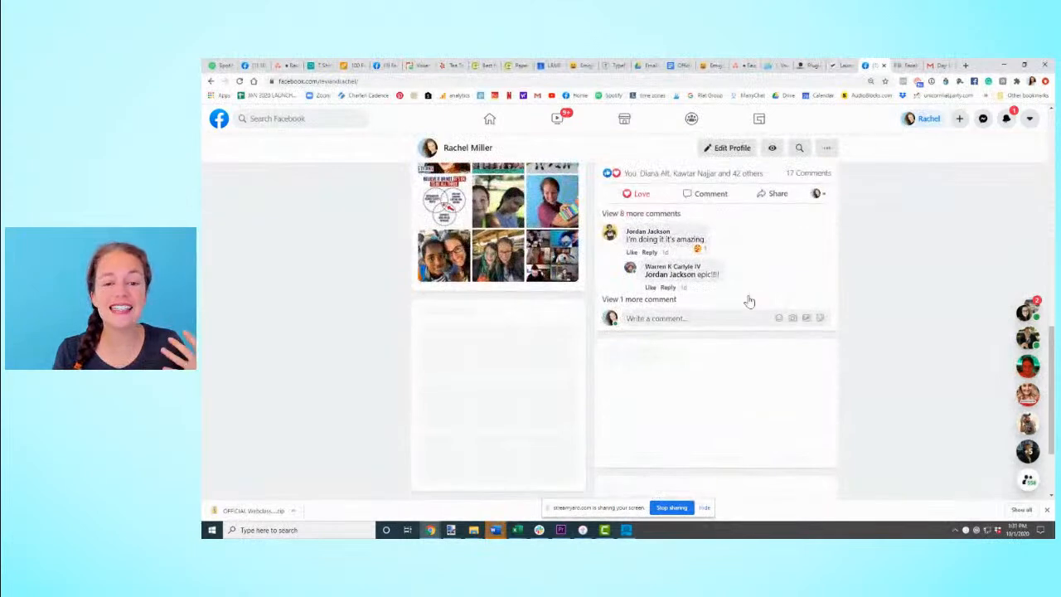
scroll(755, 299, down, 2)
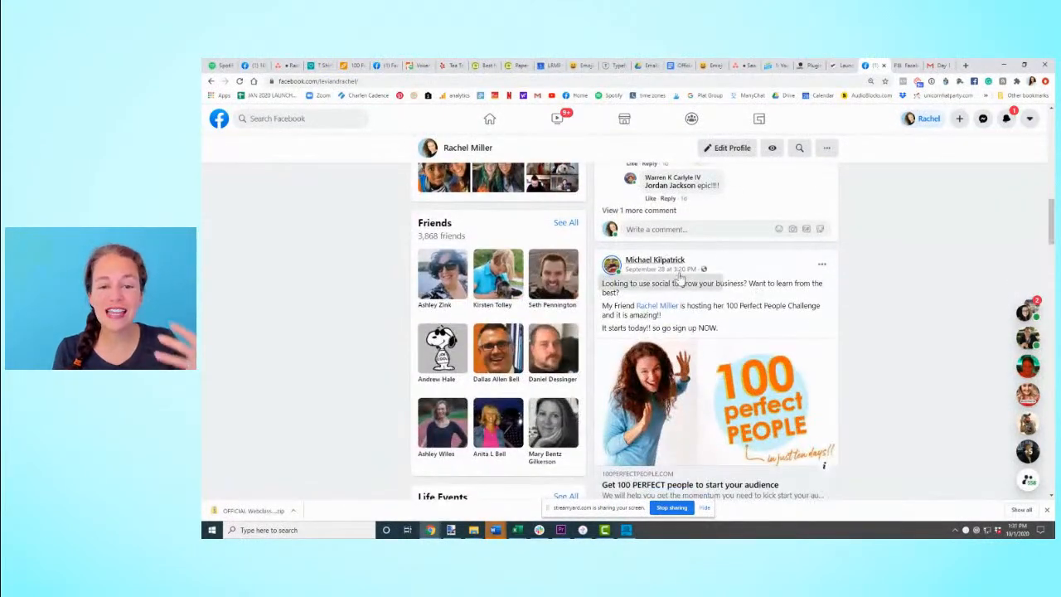
scroll(738, 377, up, 1)
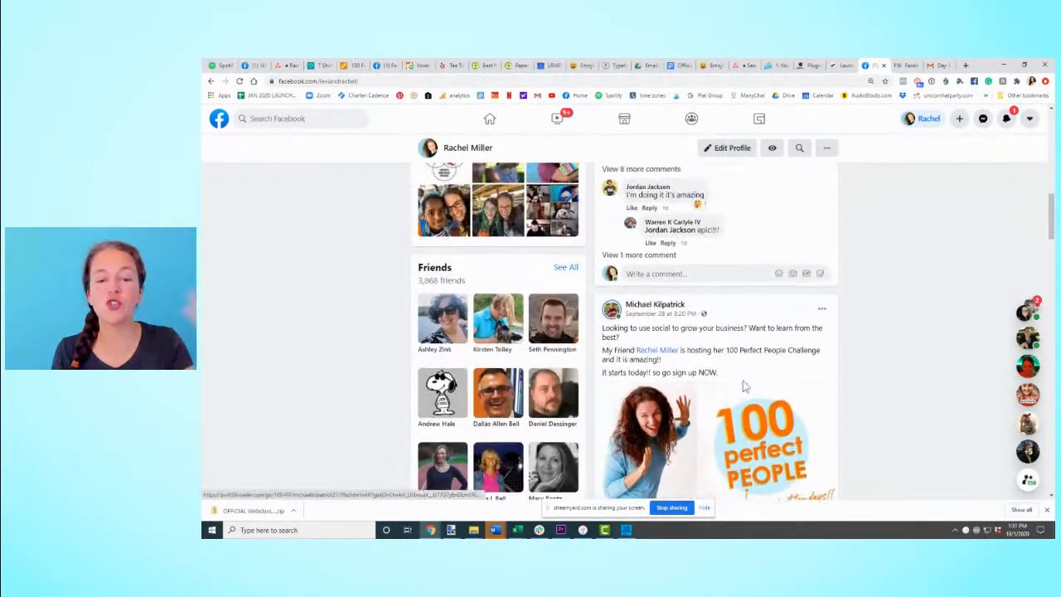
mouse_move(672, 313)
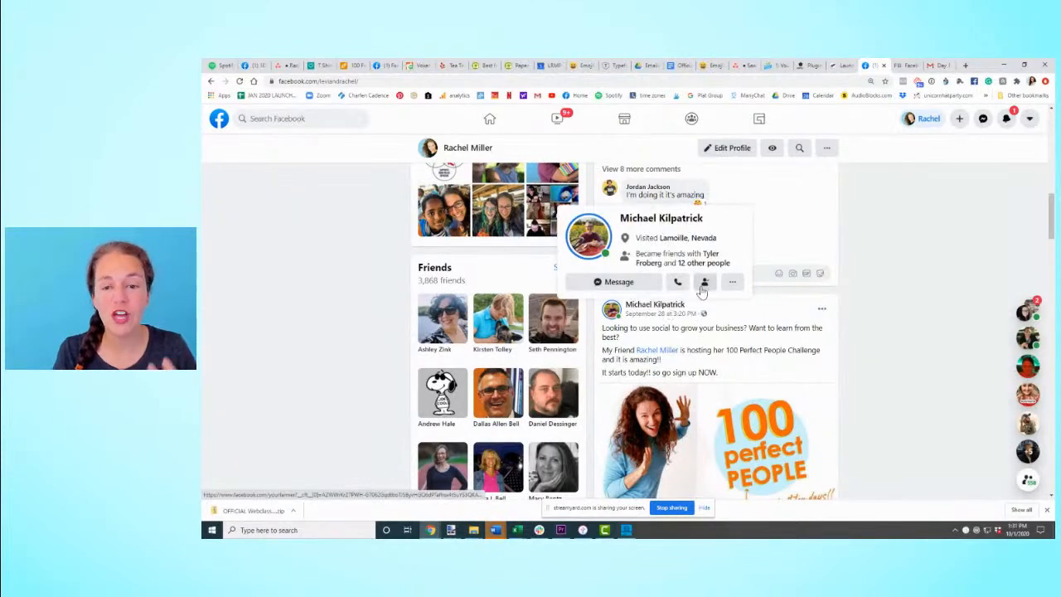
click(706, 285)
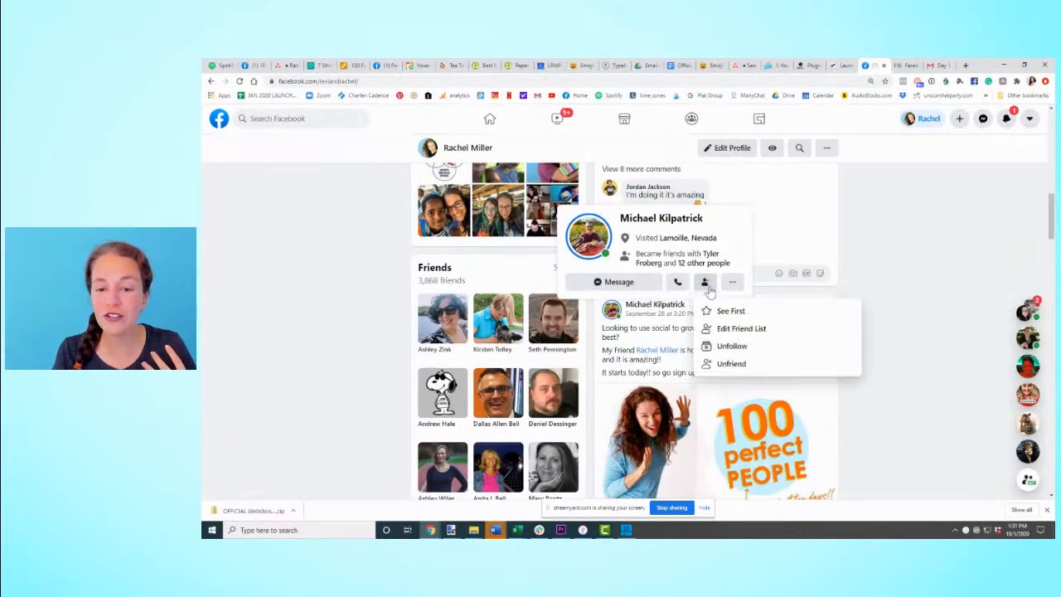
click(718, 330)
click(504, 188)
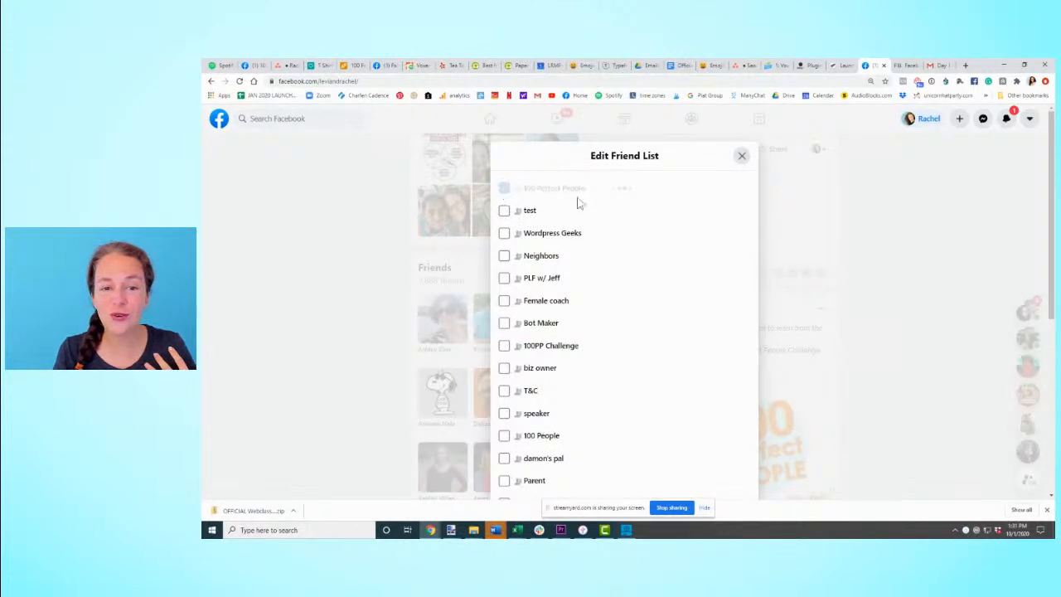
click(827, 370)
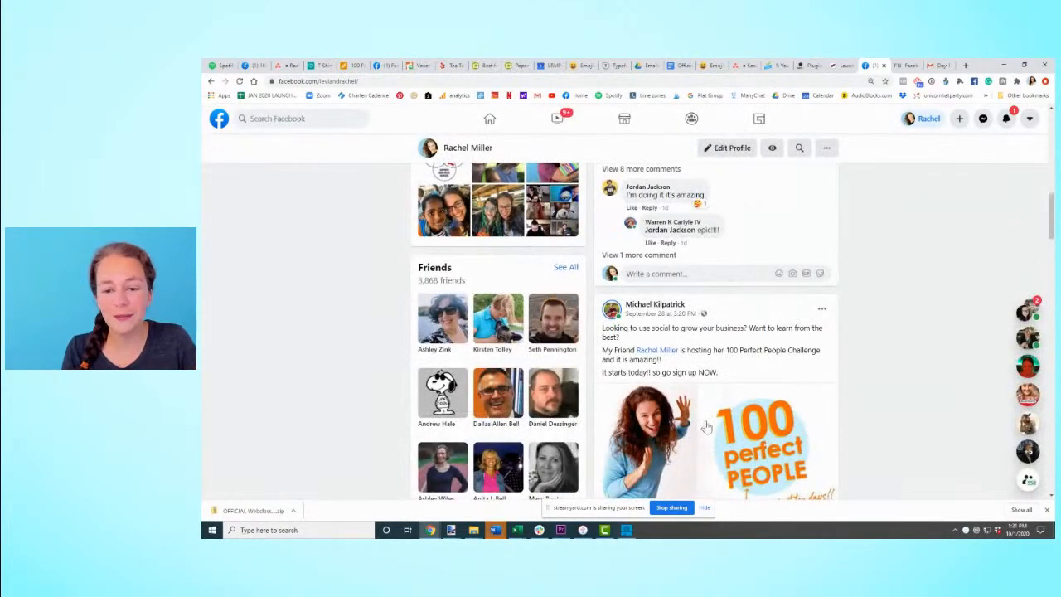
- Add the author of the September 27 timeline post beginning "The number one thing I find people struggle with" to the 100 Perfect People list
scroll(727, 419, down, 8)
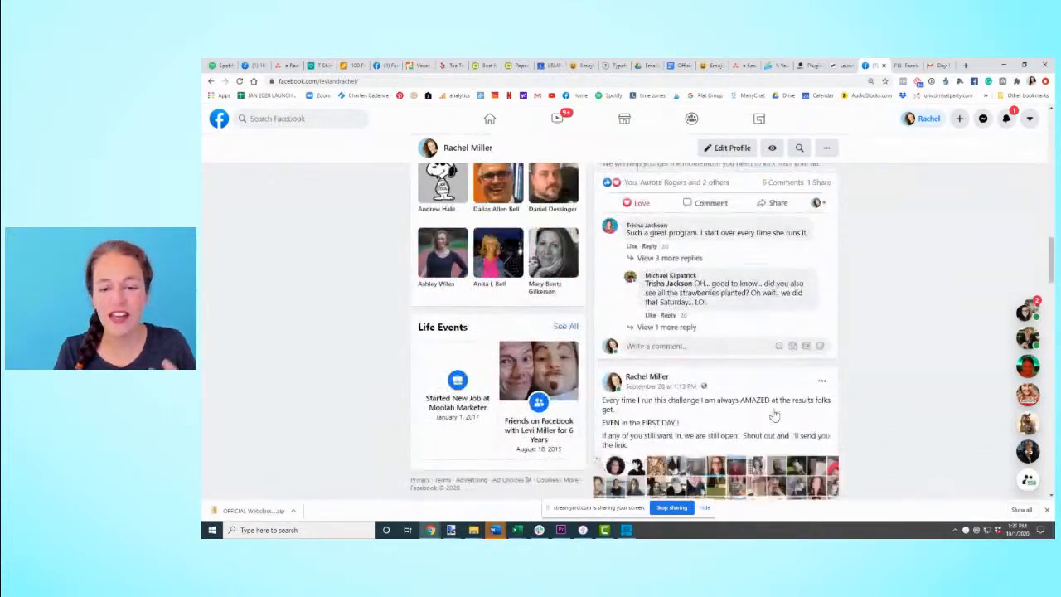
scroll(721, 302, down, 10)
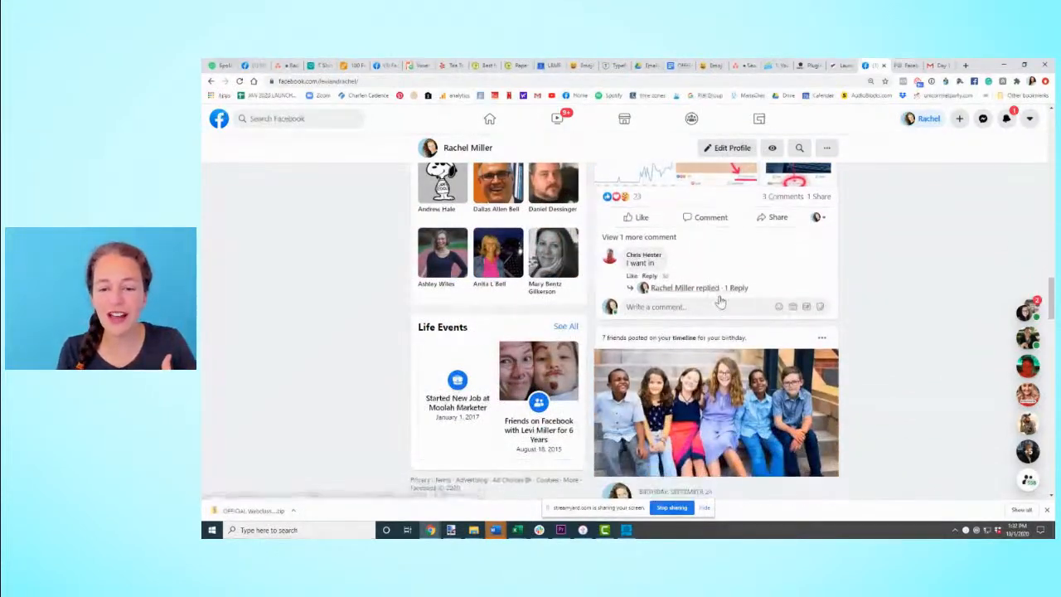
scroll(721, 302, down, 5)
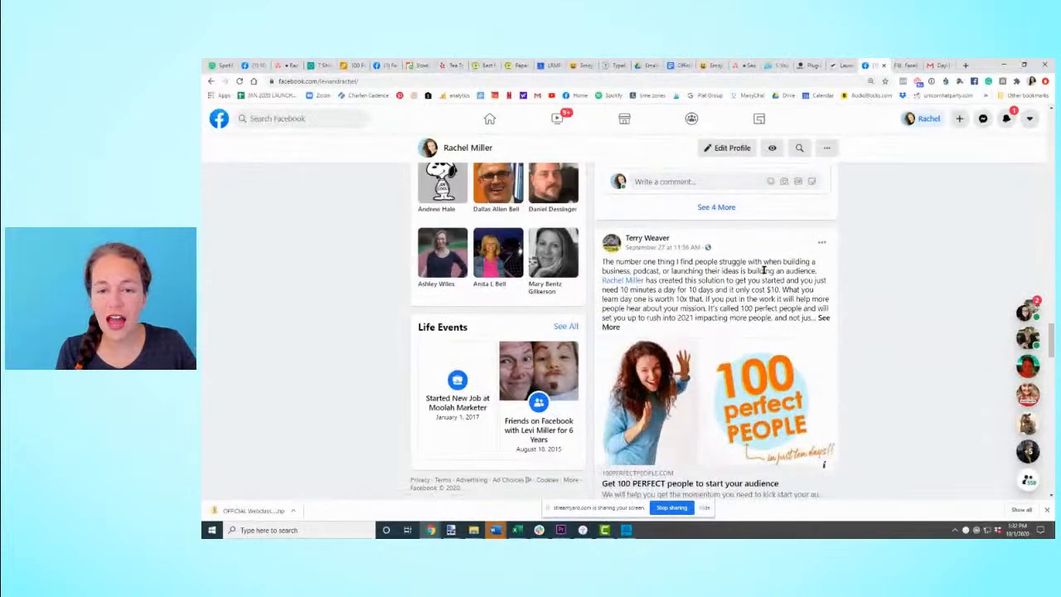
mouse_move(671, 199)
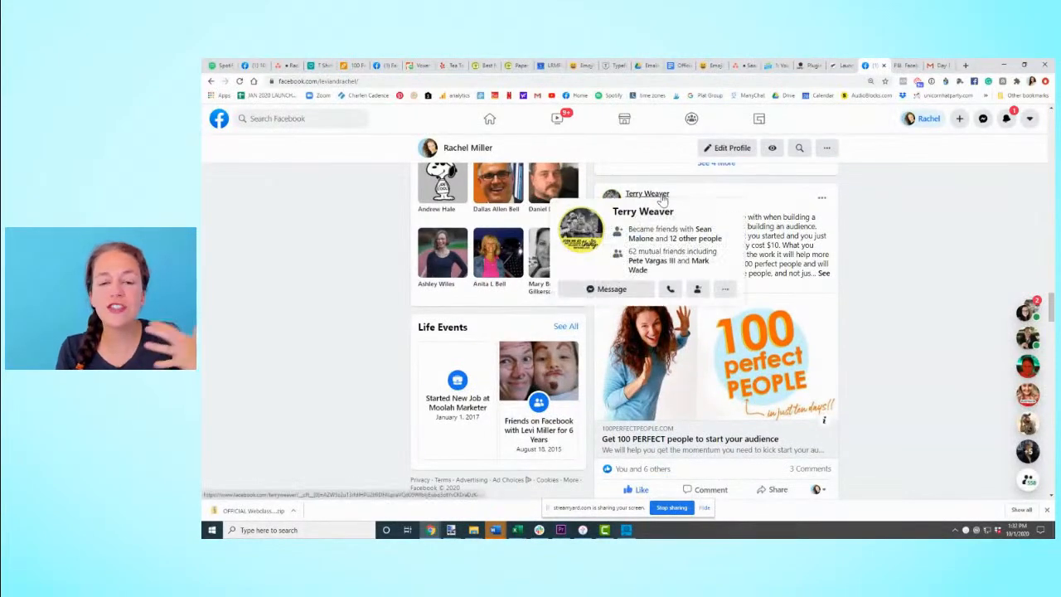
click(698, 290)
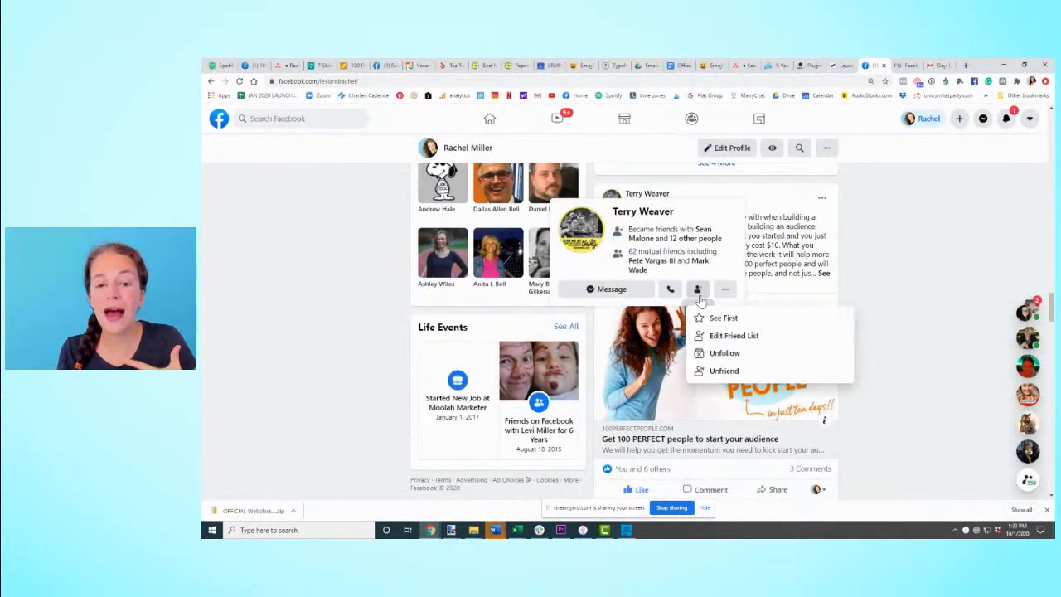
click(734, 335)
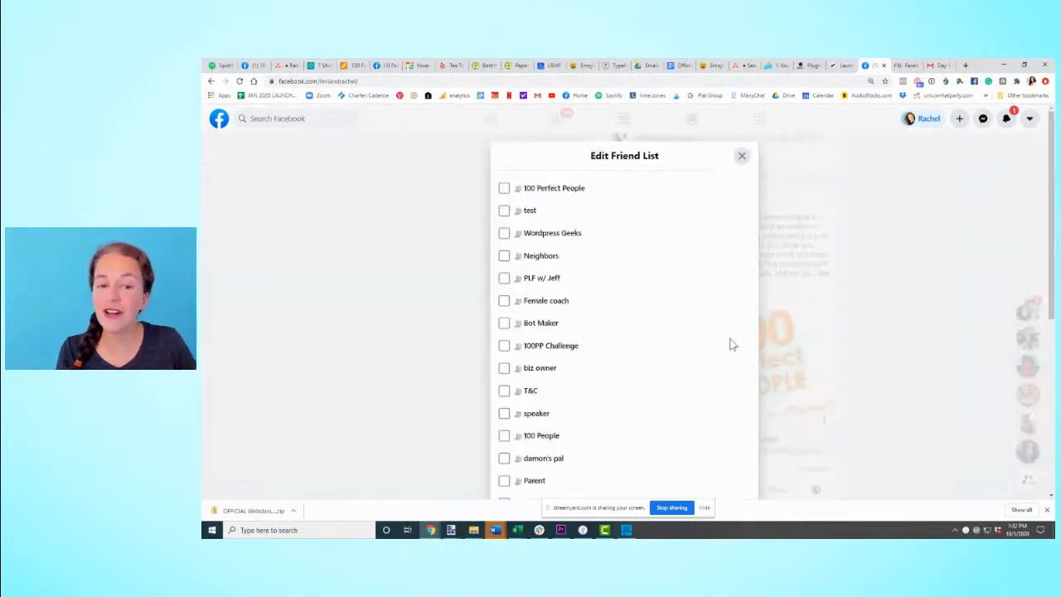
click(503, 189)
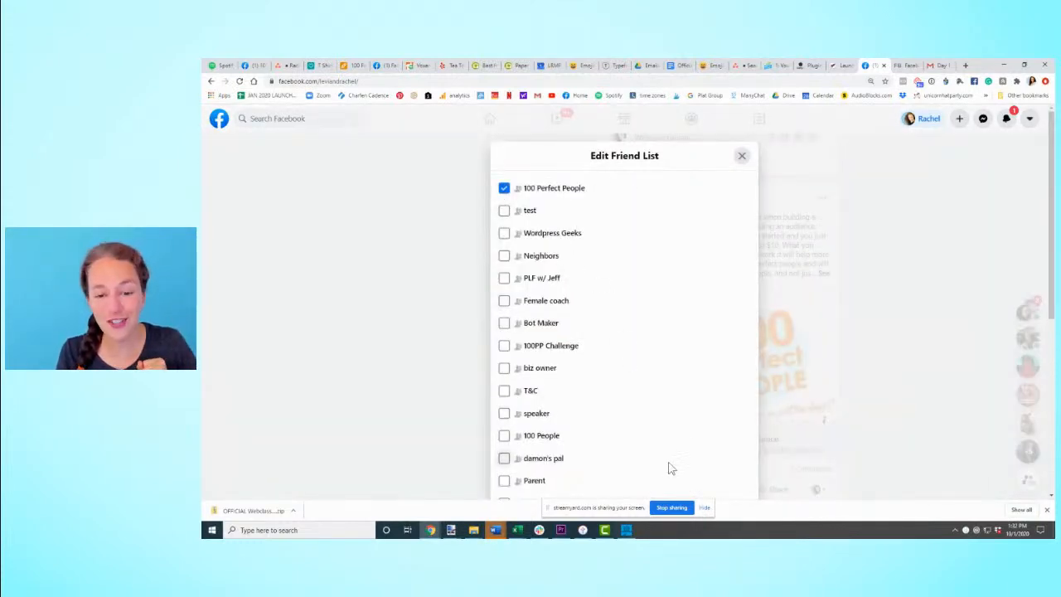
click(842, 316)
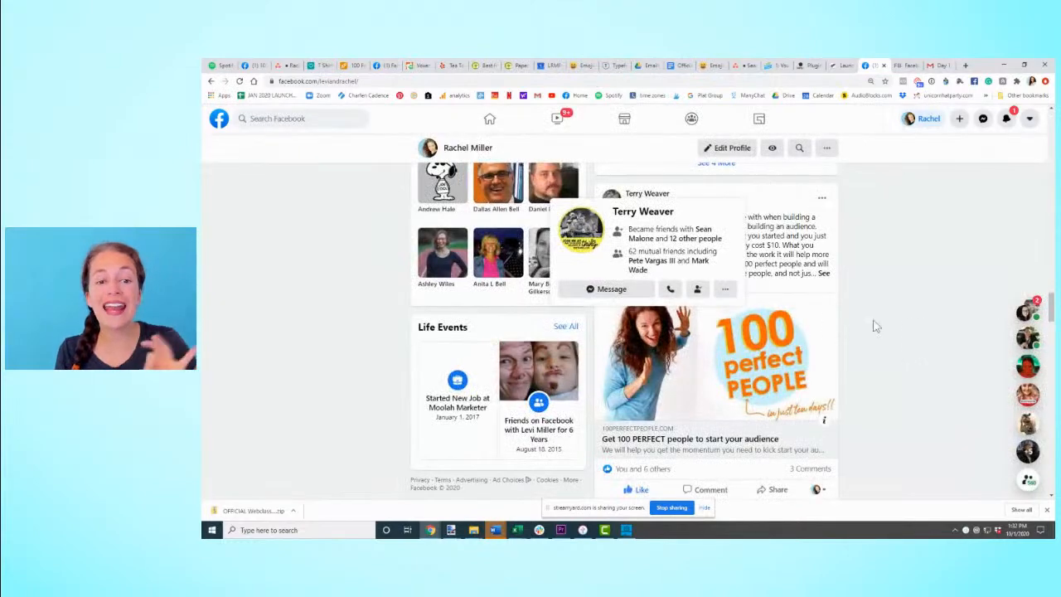
- Send a friend request to the person who commented "Such a great program" and open the additional options for their profile
scroll(879, 327, up, 3)
scroll(825, 348, up, 5)
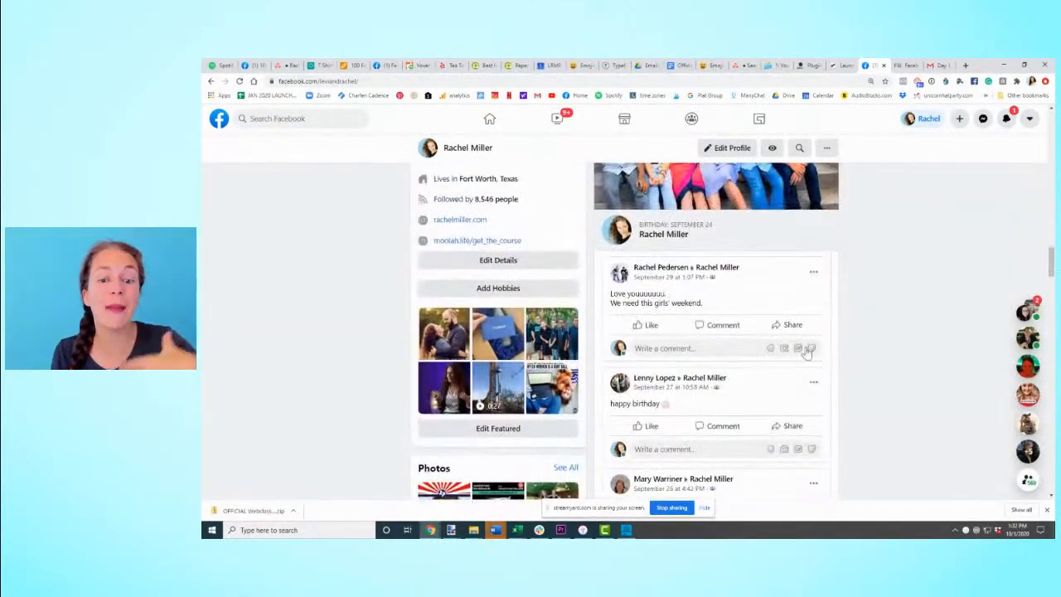
scroll(827, 332, up, 2)
scroll(829, 328, up, 5)
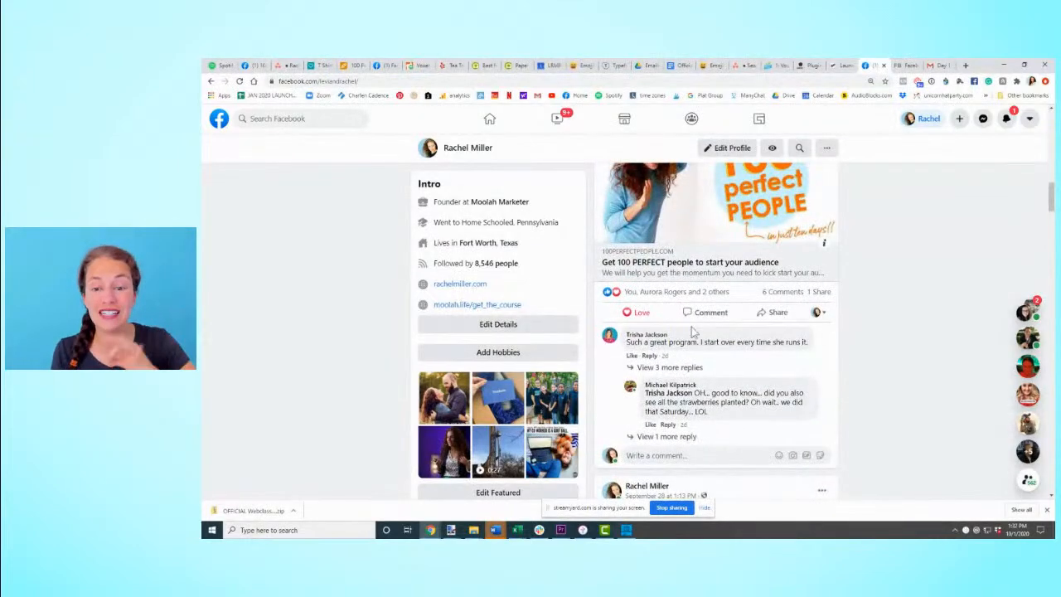
mouse_move(655, 340)
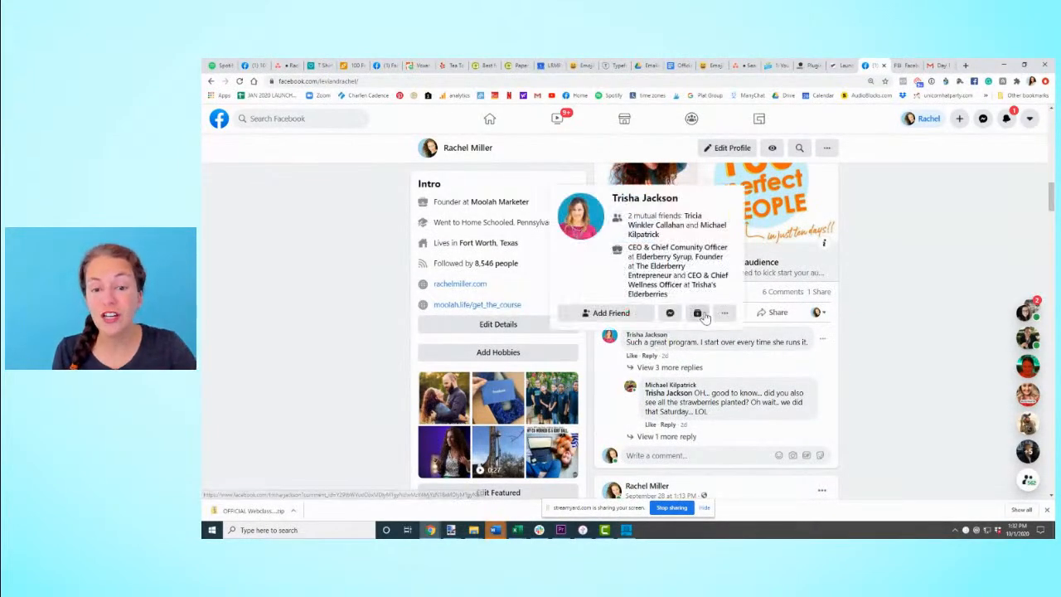
click(611, 313)
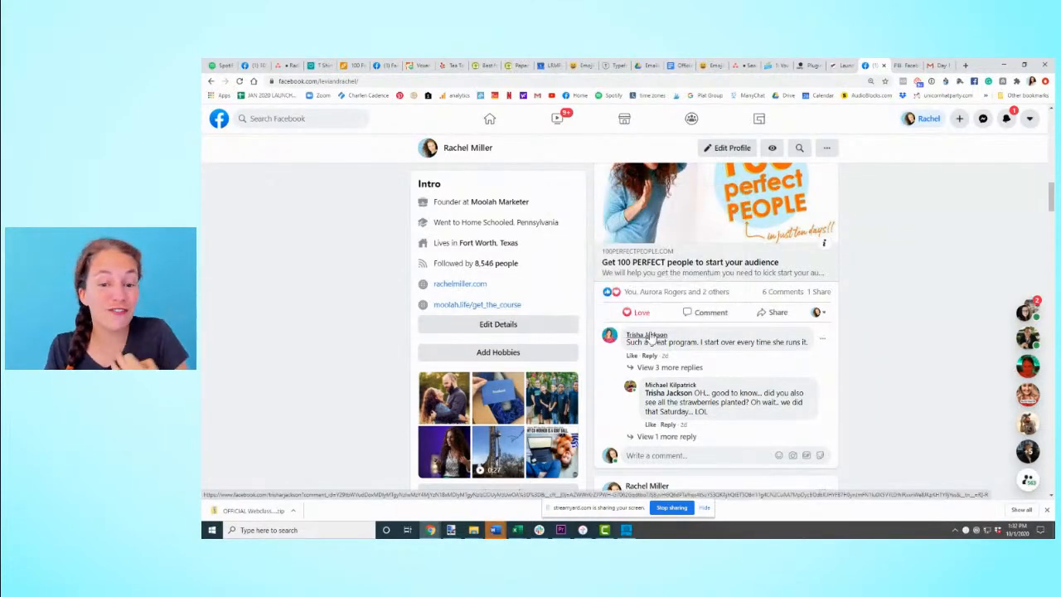
mouse_move(656, 340)
click(725, 313)
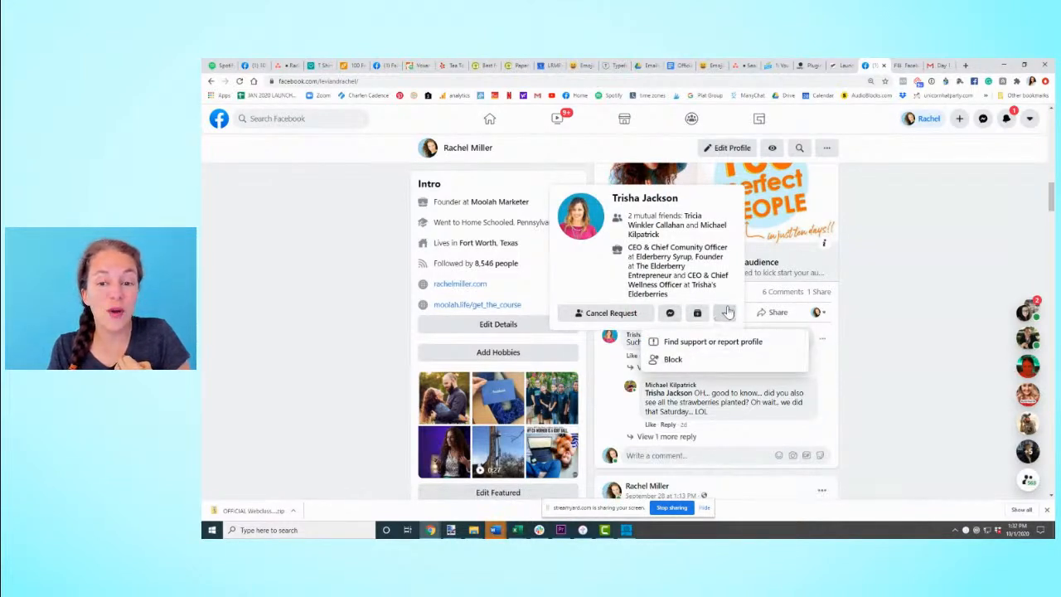
- Expand all hidden replies under the "Such a great program" comment
scroll(792, 388, down, 2)
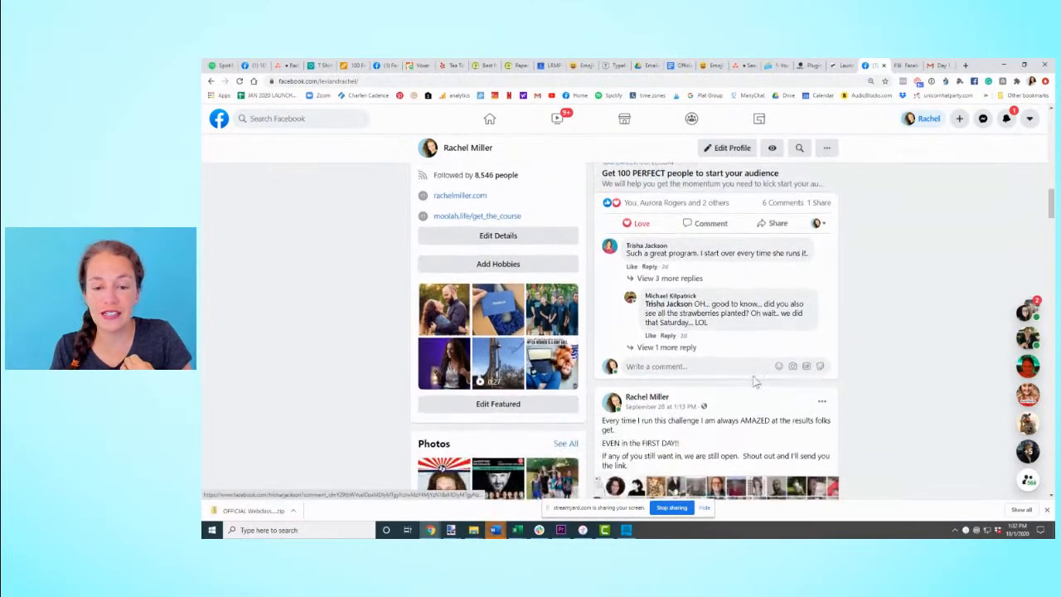
click(670, 347)
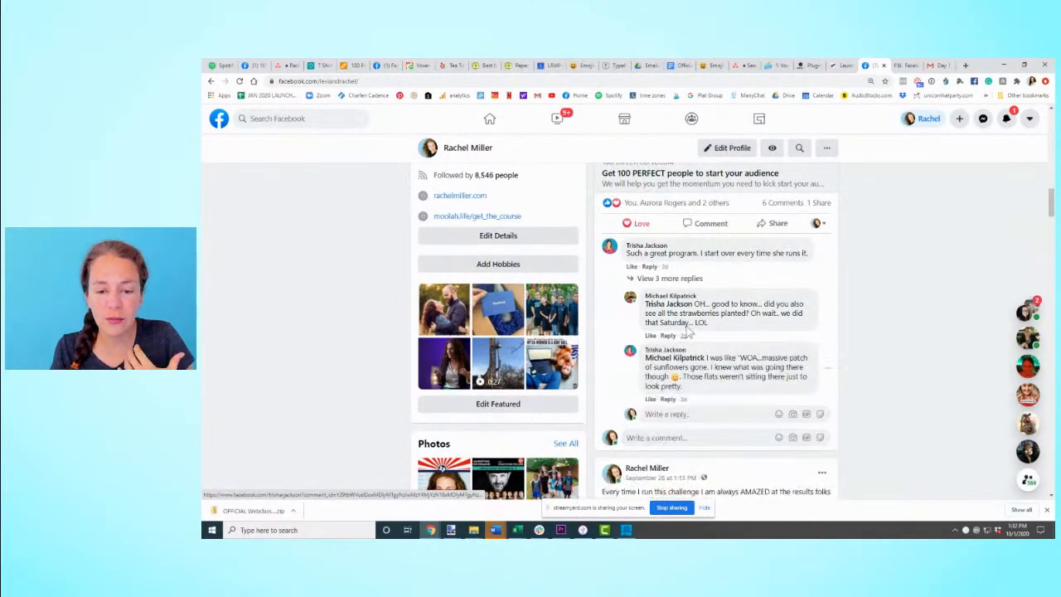
click(668, 280)
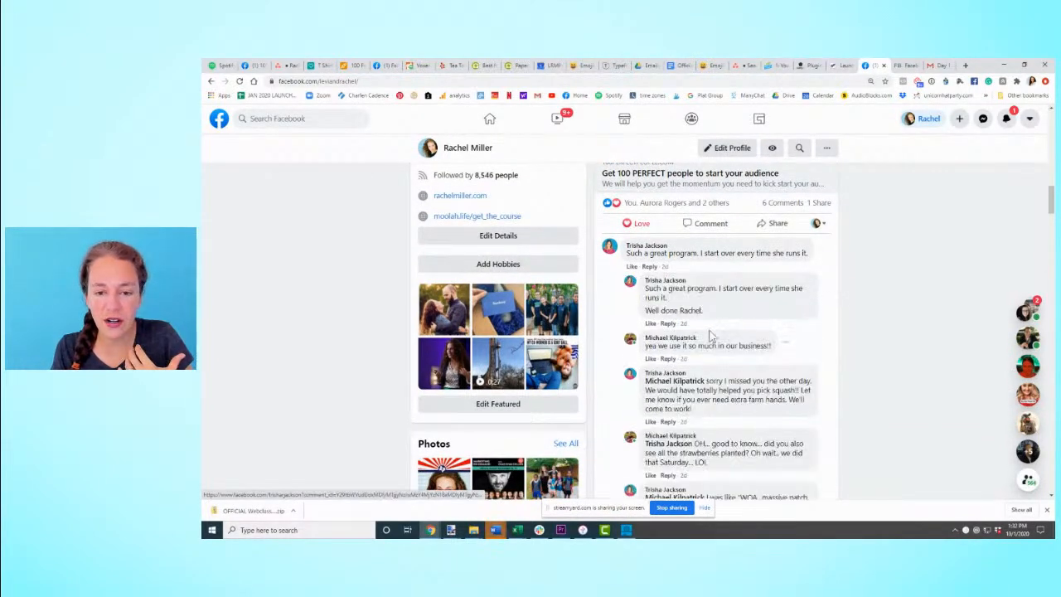
- Add the author of the timeline post asking which friends have done the 100 perfect people challenge to the 100 Perfect People list
scroll(710, 334, down, 2)
scroll(853, 376, up, 5)
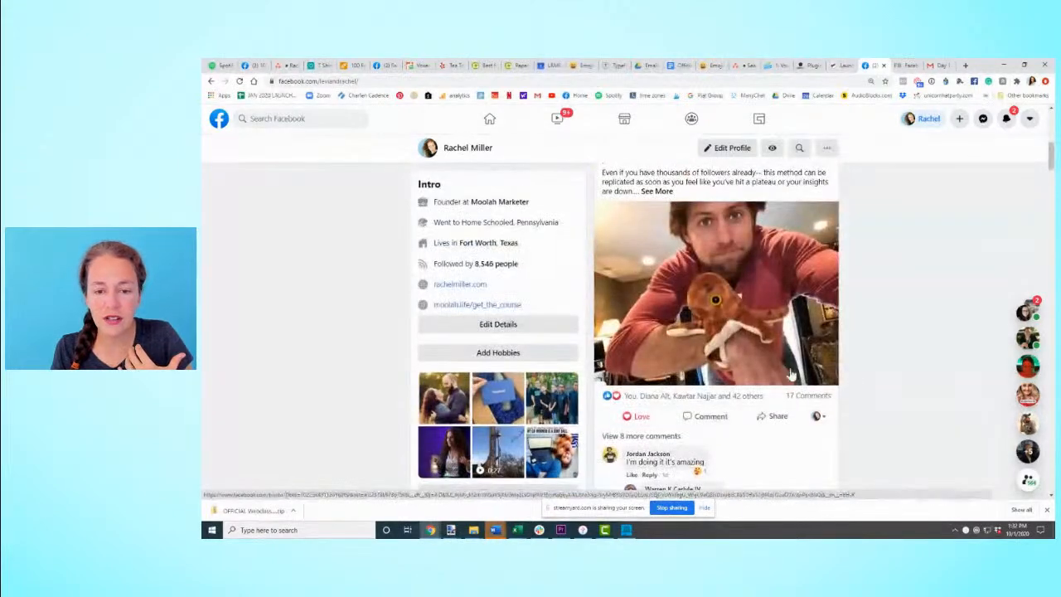
scroll(823, 373, up, 3)
mouse_move(661, 311)
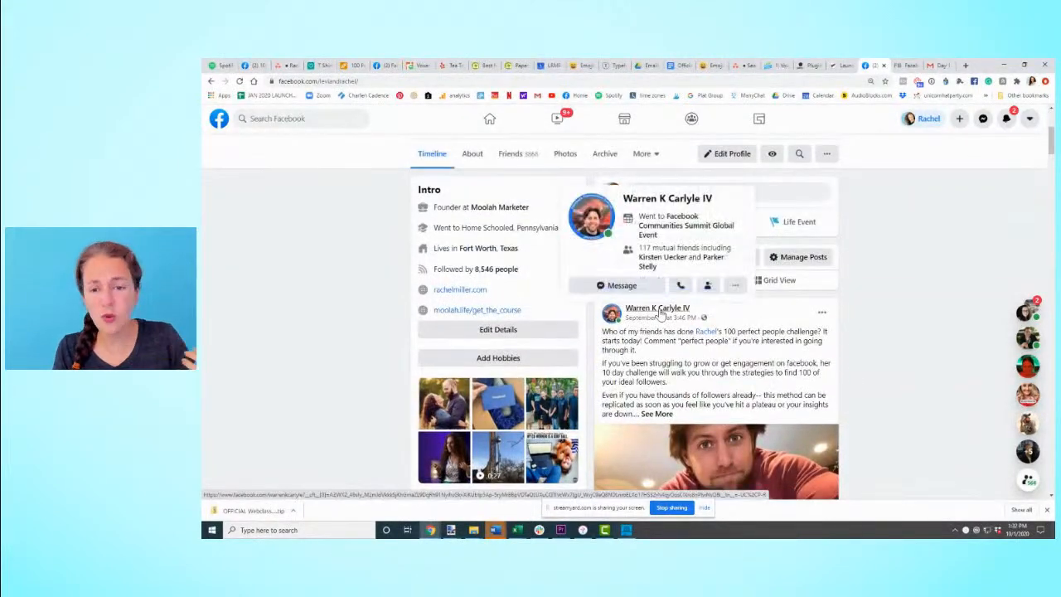
click(708, 285)
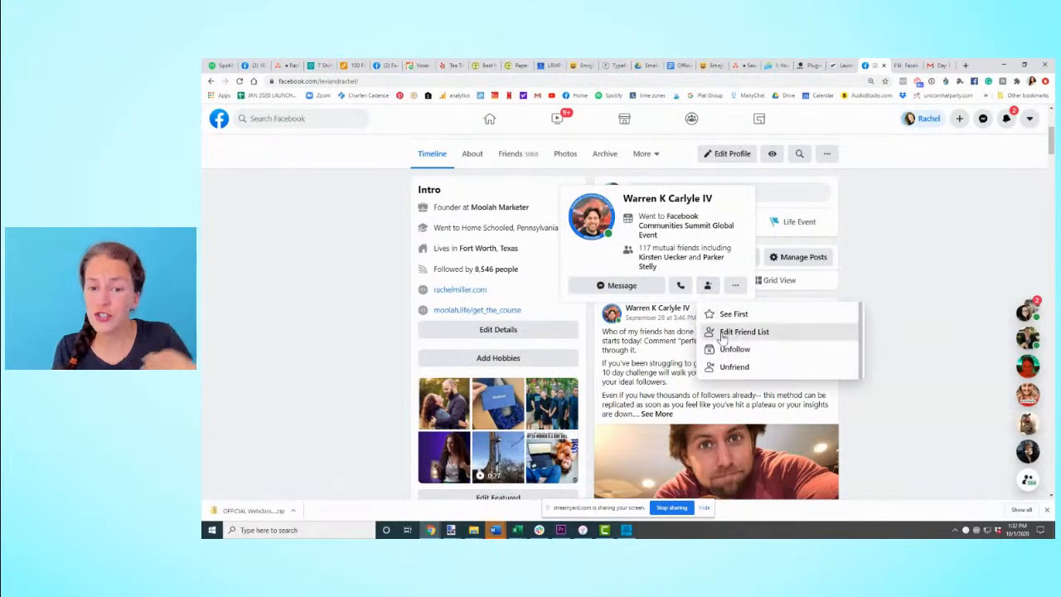
click(738, 331)
click(505, 189)
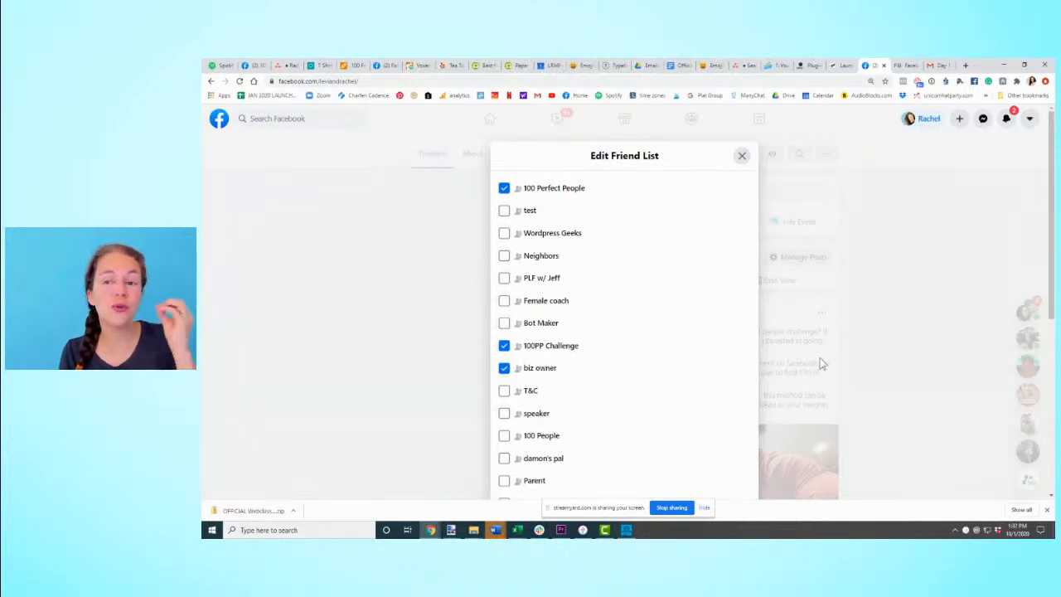
- Close the friend list settings and open the full list of the profile's friends
click(895, 332)
scroll(777, 269, down, 1)
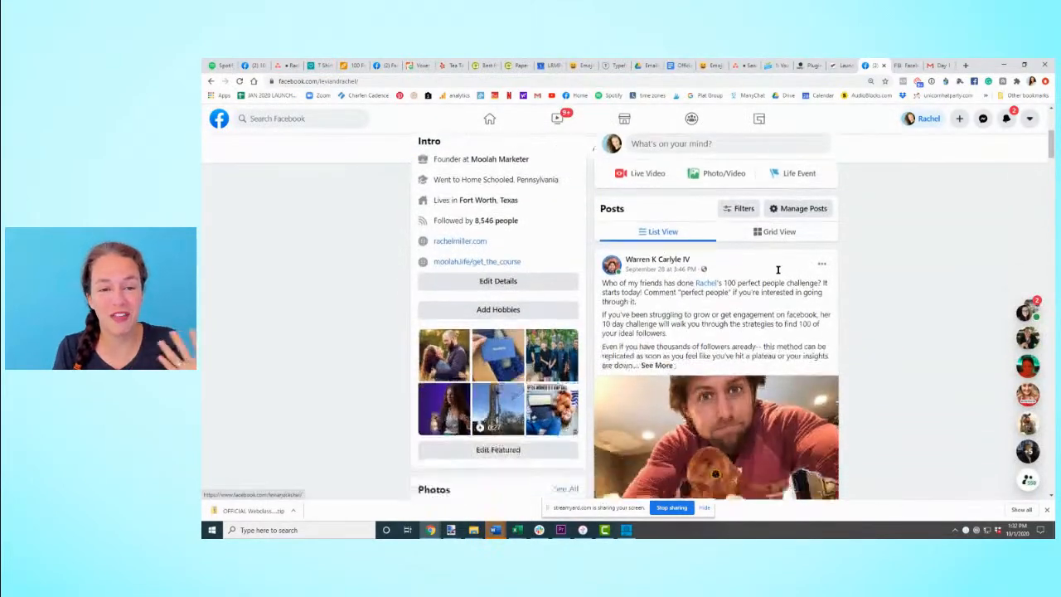
scroll(778, 269, down, 2)
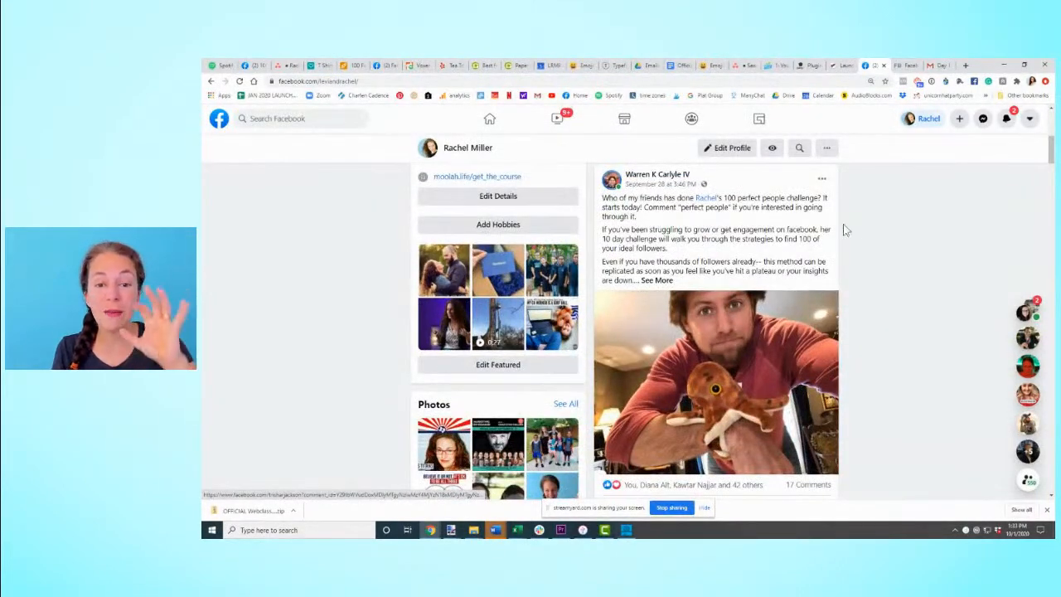
scroll(664, 212, up, 4)
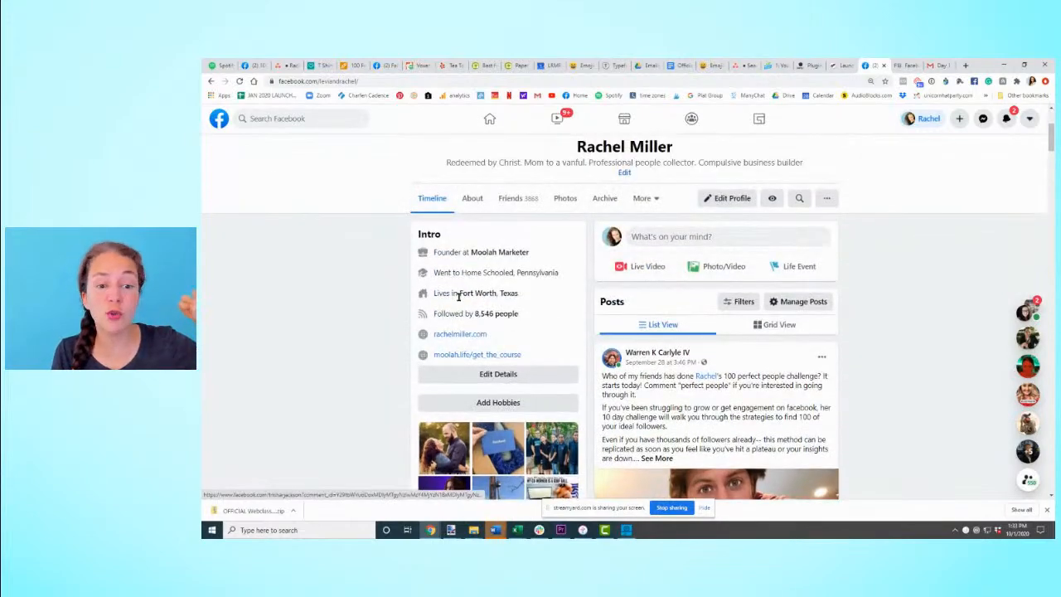
scroll(492, 297, down, 6)
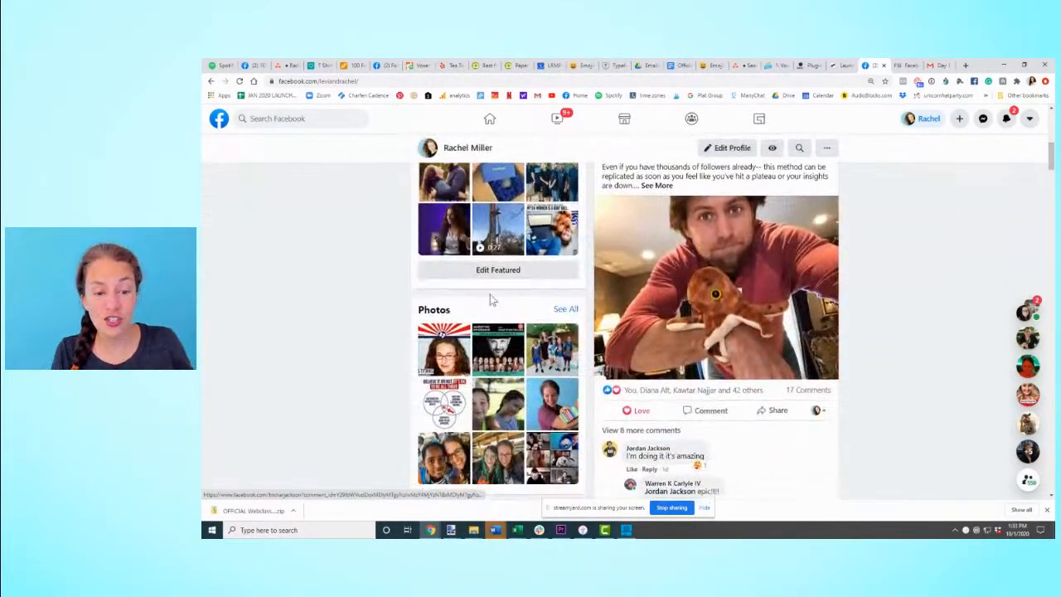
scroll(492, 297, down, 6)
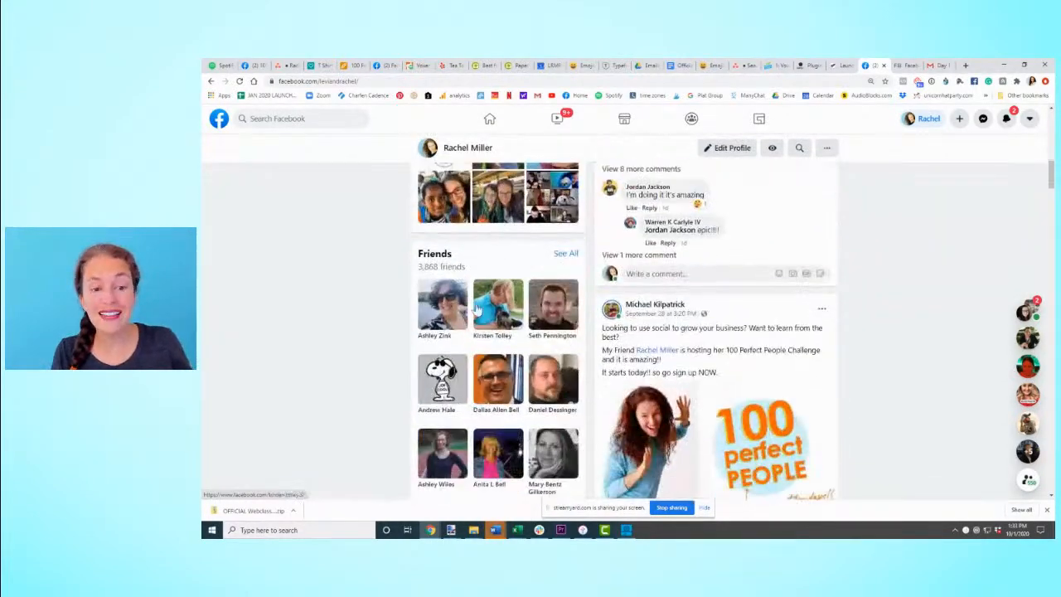
click(424, 257)
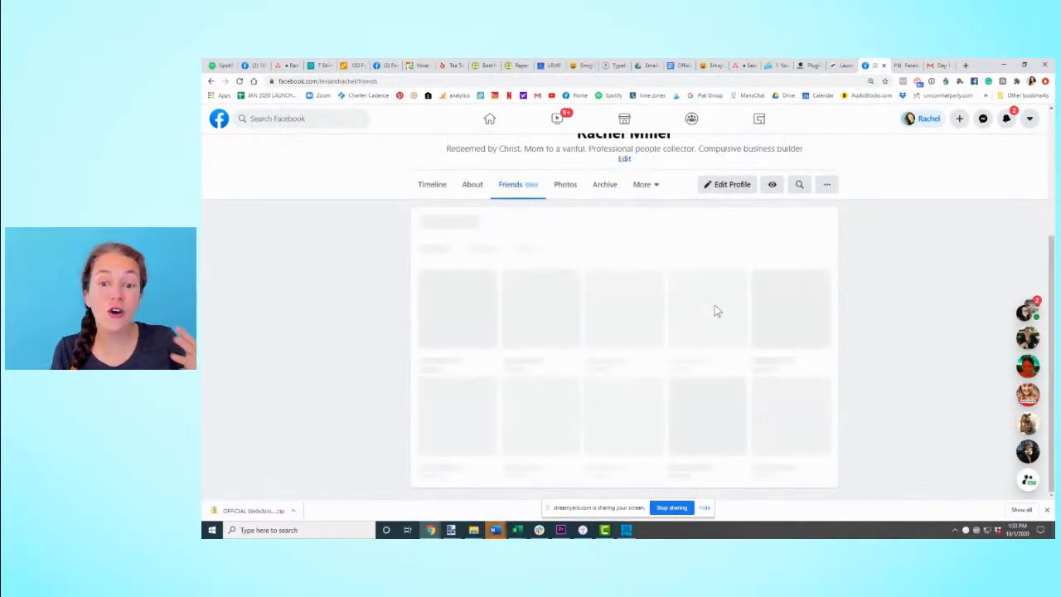
- Add the first friend shown under All Friends to the 100 Perfect People list
scroll(530, 298, down, 1)
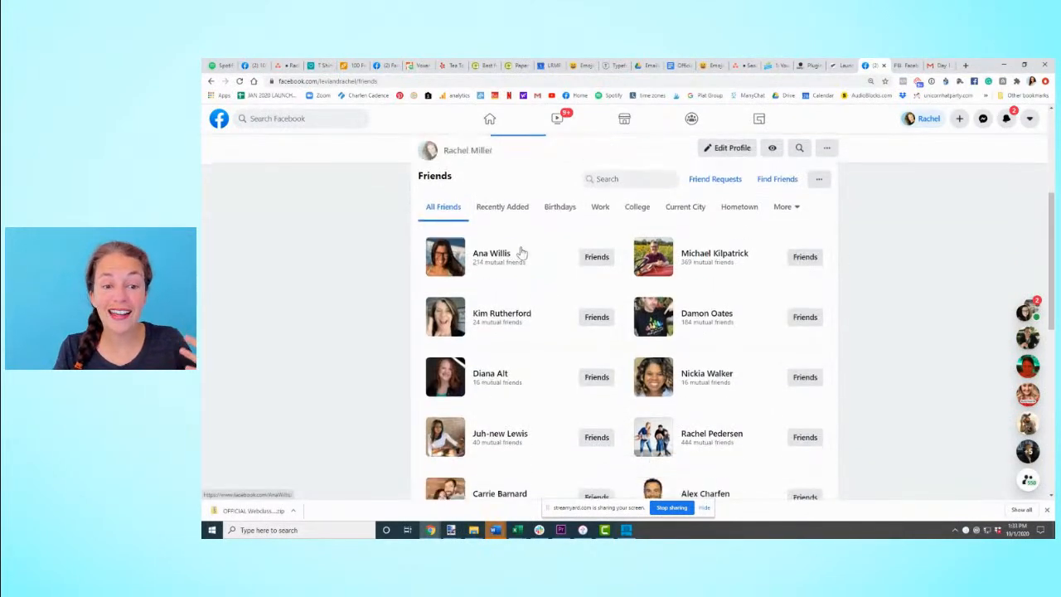
mouse_move(493, 264)
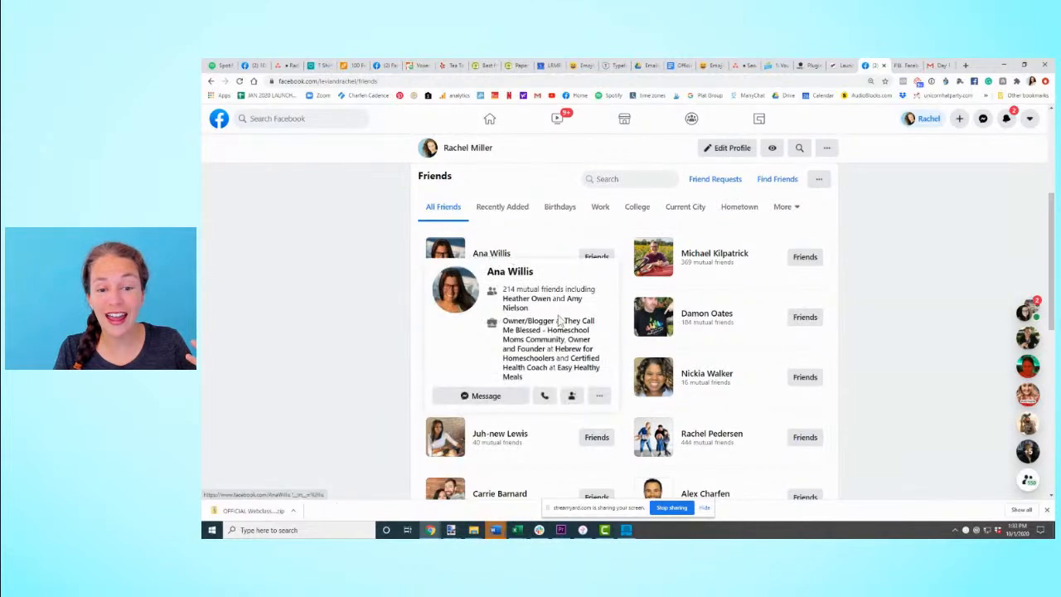
click(572, 397)
click(598, 442)
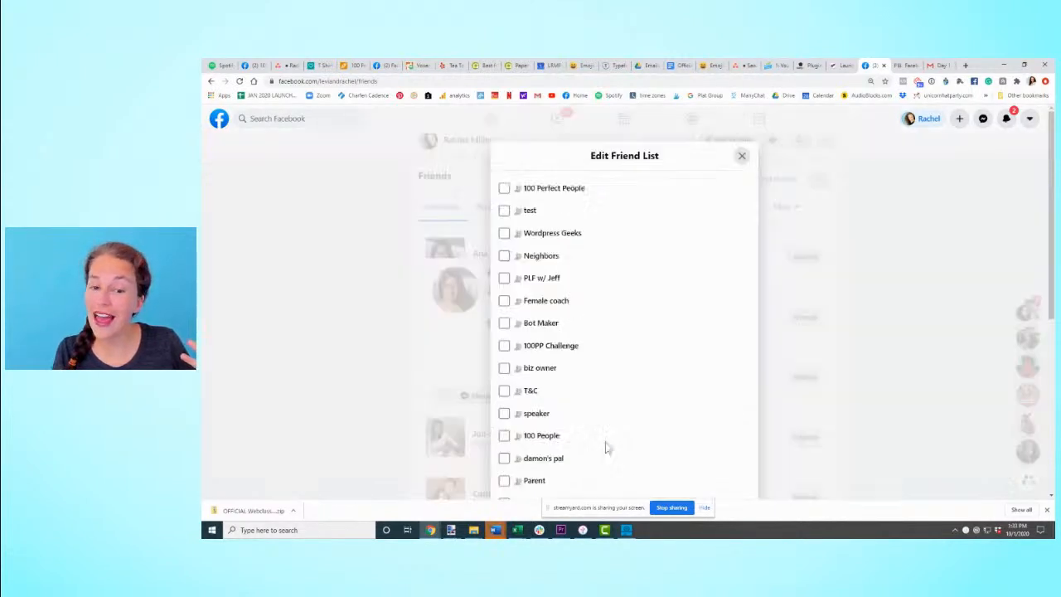
click(504, 189)
click(355, 242)
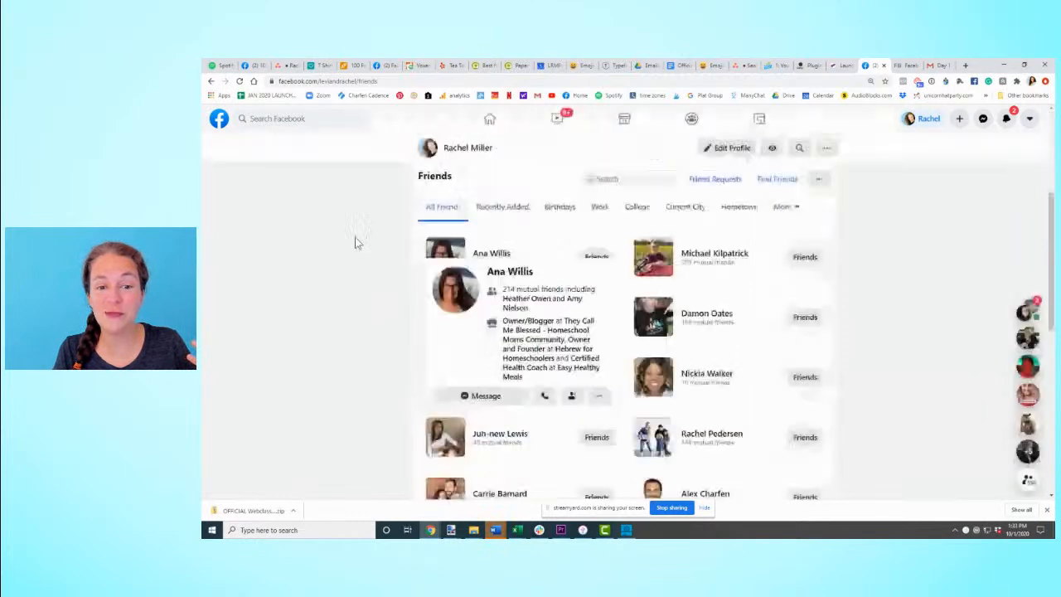
- Edit the third friend in the first column of All Friends so that the 100 Perfect People list is selected
scroll(407, 348, down, 3)
scroll(522, 285, down, 2)
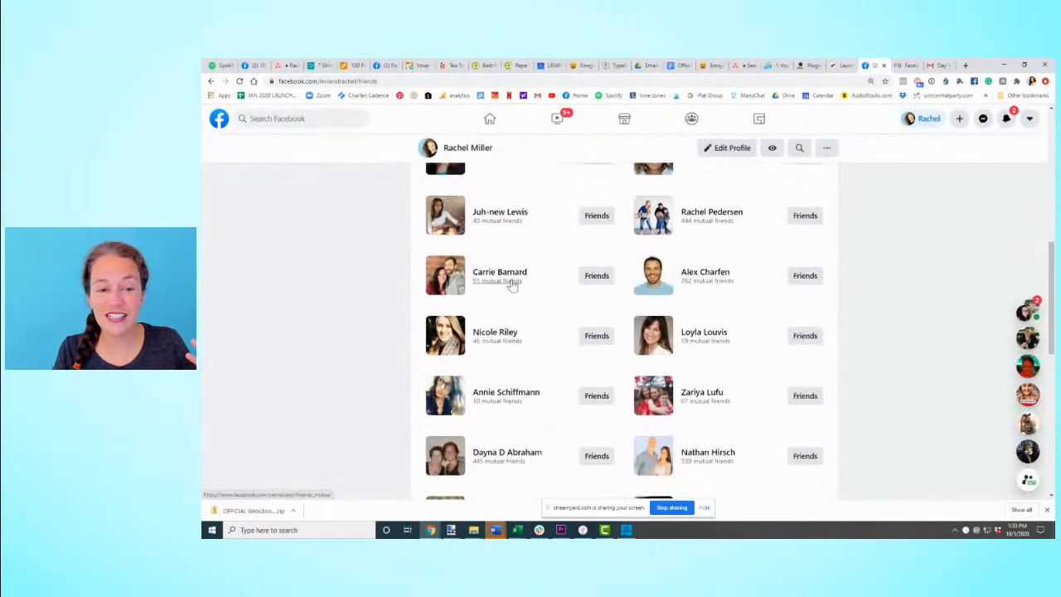
scroll(510, 266, up, 1)
mouse_move(498, 239)
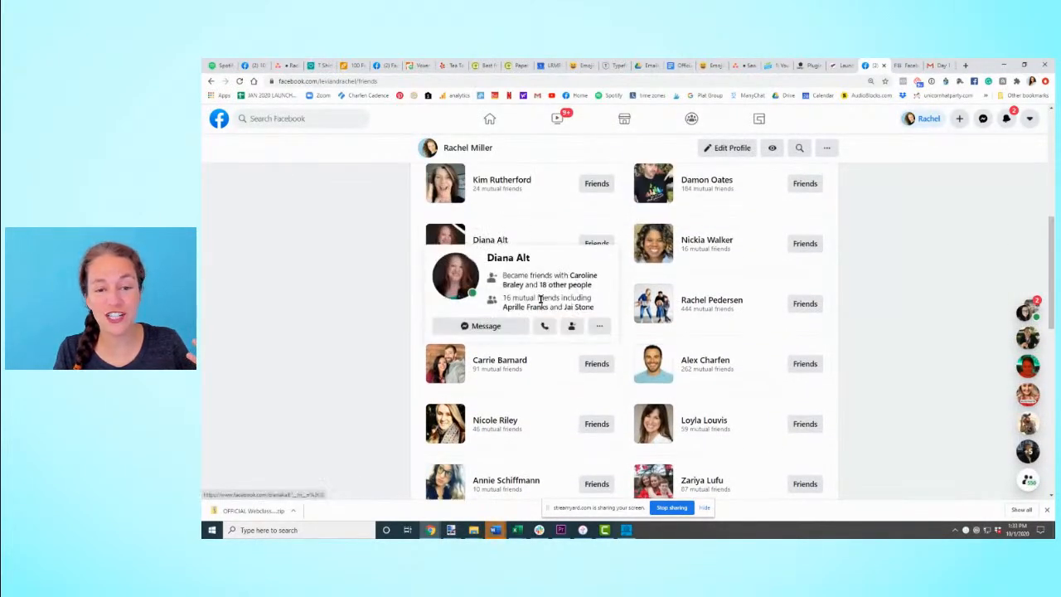
click(572, 326)
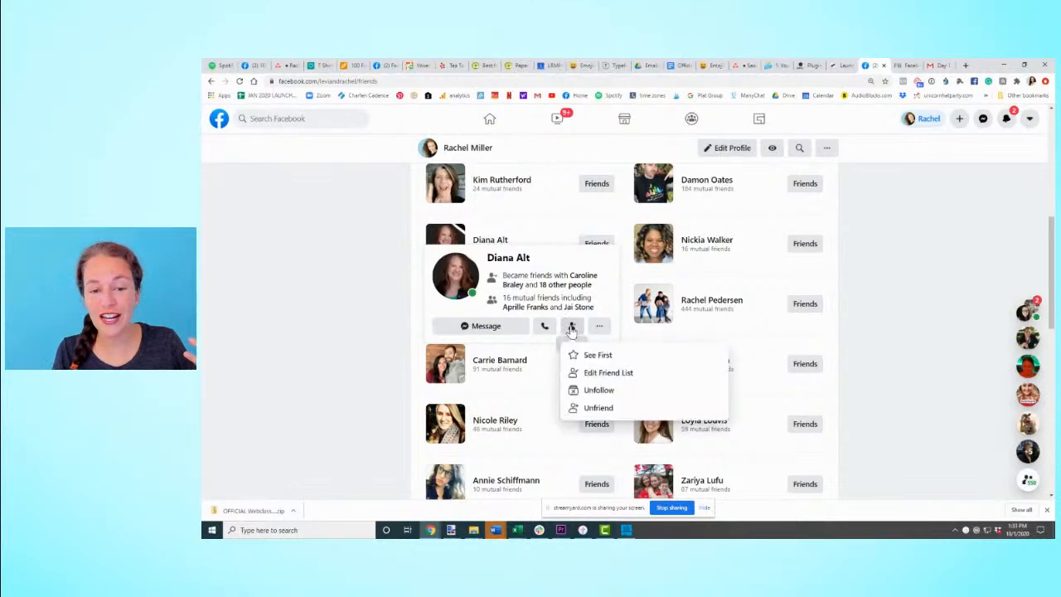
click(607, 373)
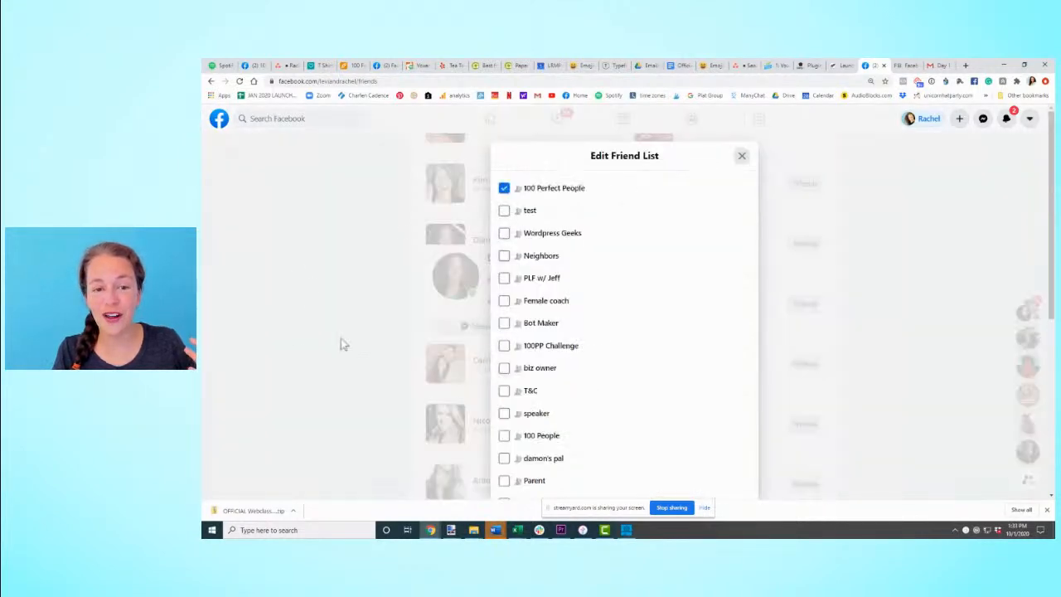
click(344, 344)
- Add the friend with 59 mutual friends to the 100 Perfect People list
scroll(365, 341, down, 2)
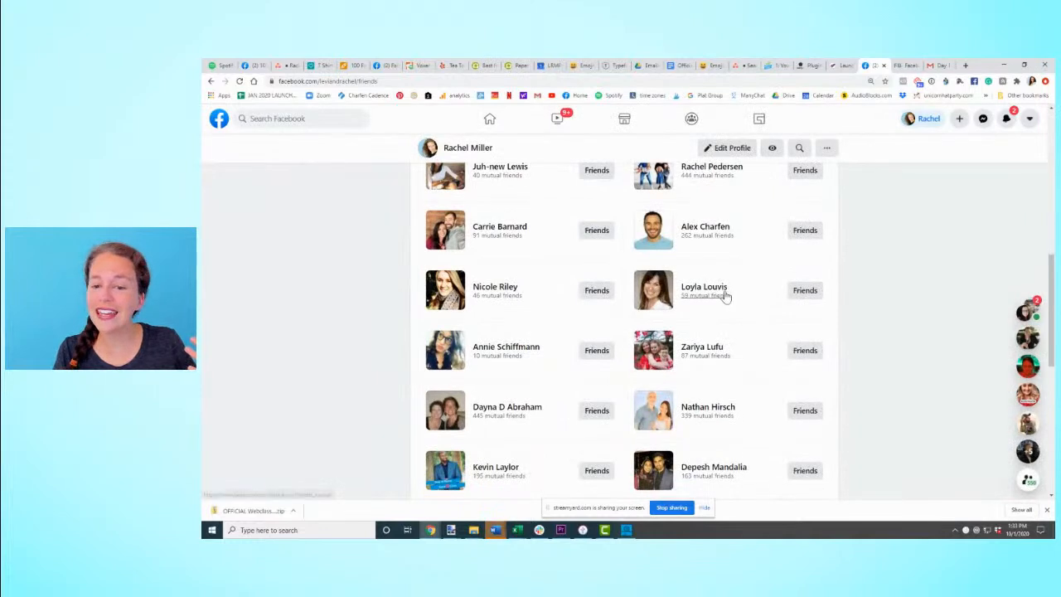
mouse_move(726, 297)
click(780, 392)
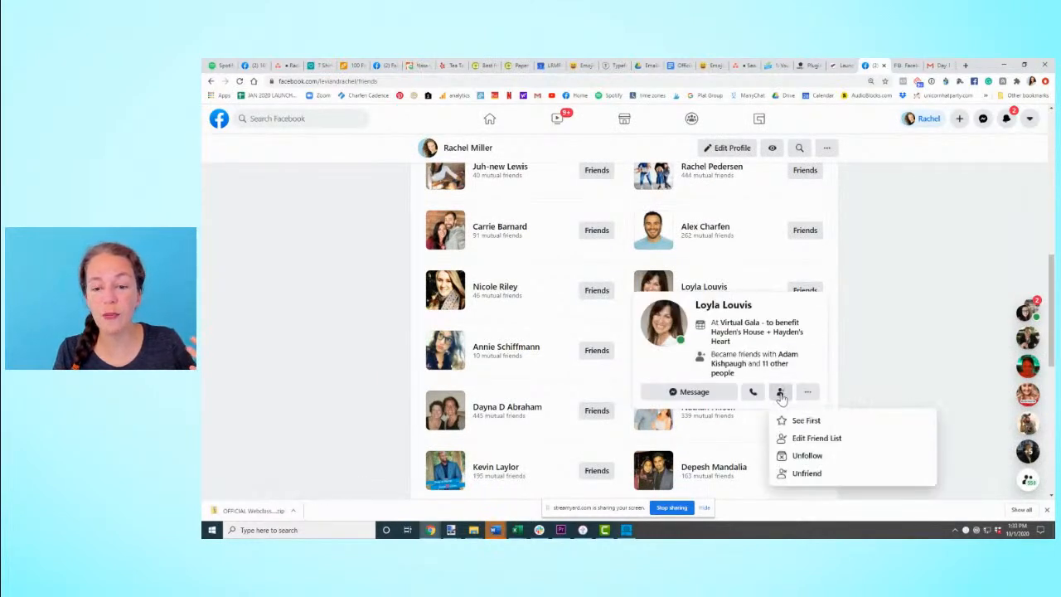
click(783, 438)
click(552, 192)
click(889, 336)
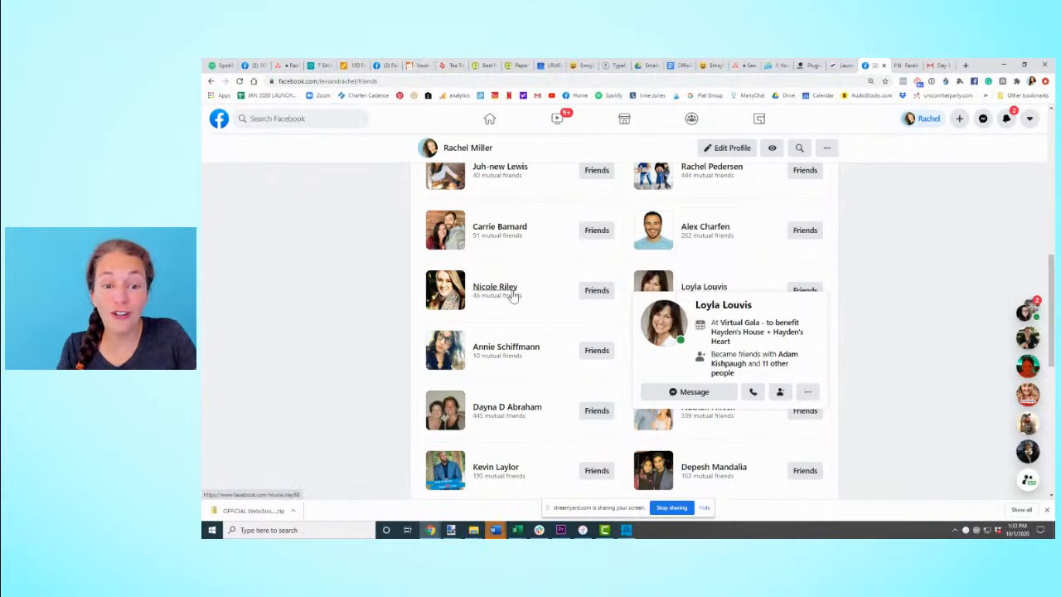
- Add the friend with 46 mutual friends to the 100 Perfect People list
mouse_move(502, 288)
click(570, 267)
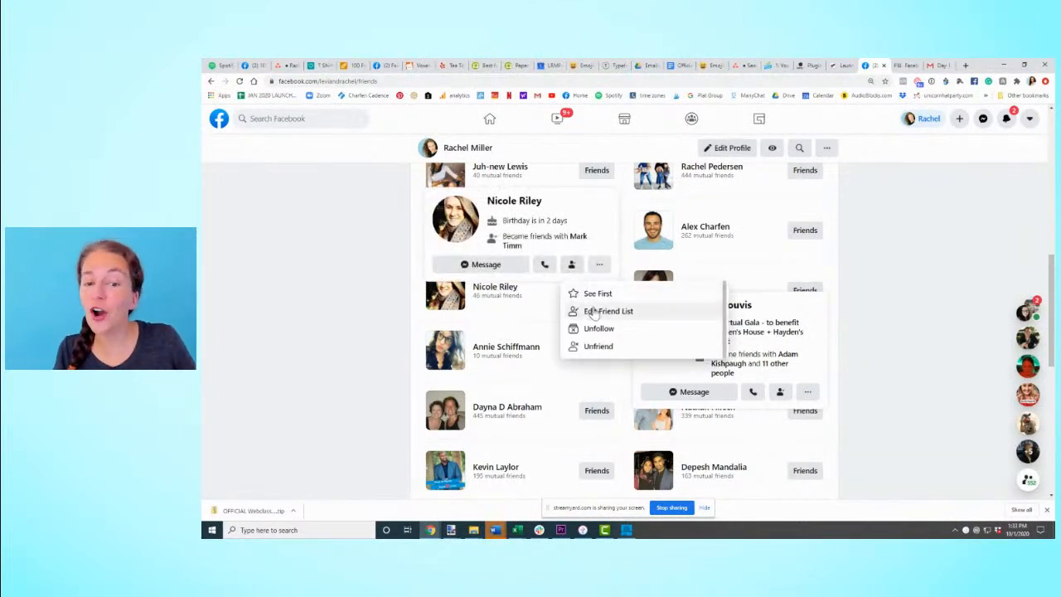
click(594, 311)
click(504, 188)
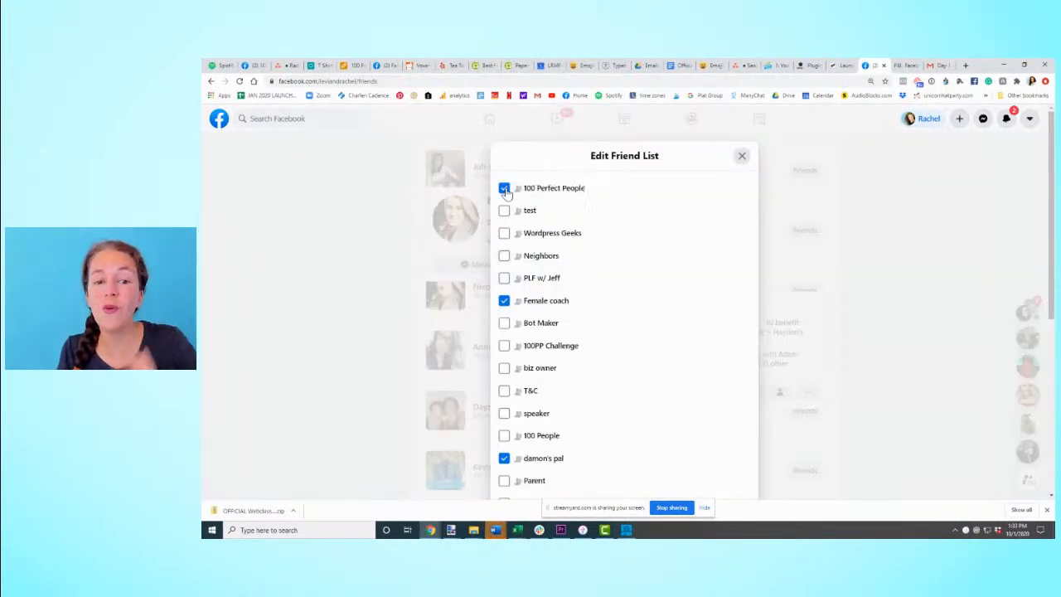
click(386, 285)
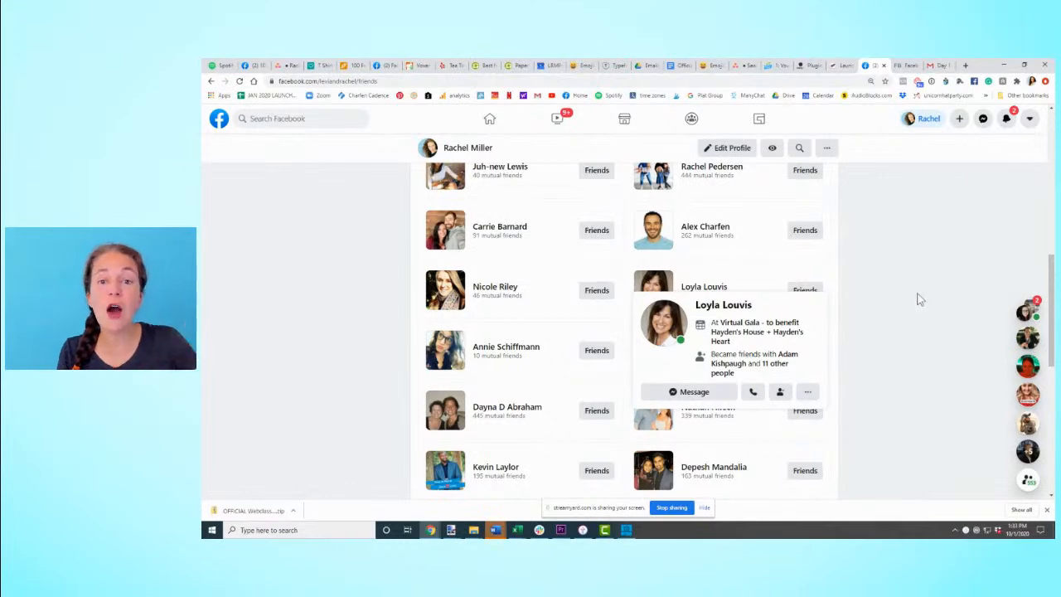
- Return to the home feed, go to the custom friend lists and open the 100 Perfect People list
scroll(918, 300, up, 5)
scroll(906, 271, up, 1)
click(490, 119)
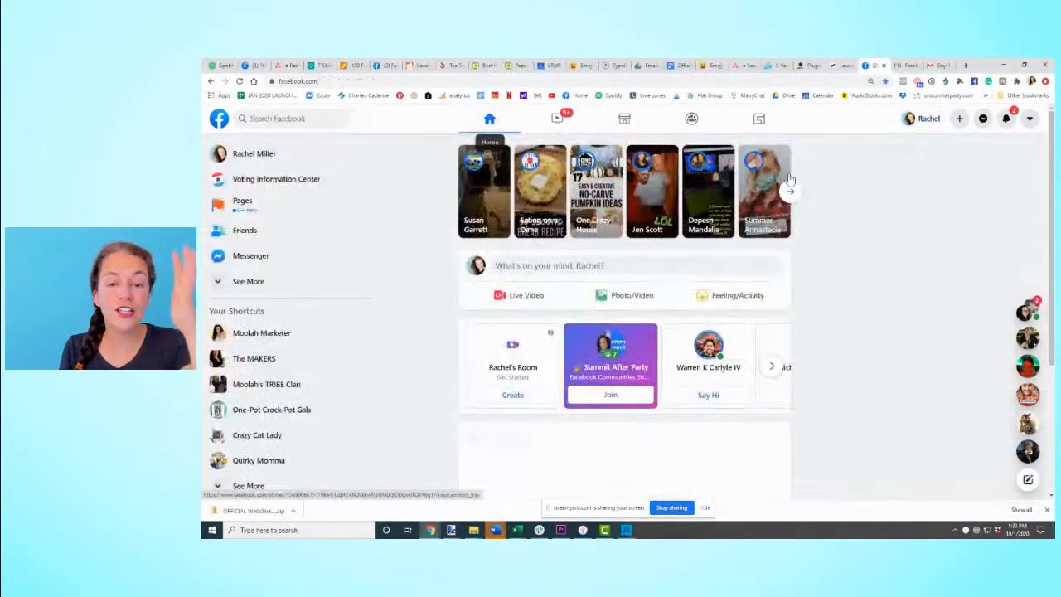
click(248, 281)
scroll(257, 332, down, 3)
click(249, 257)
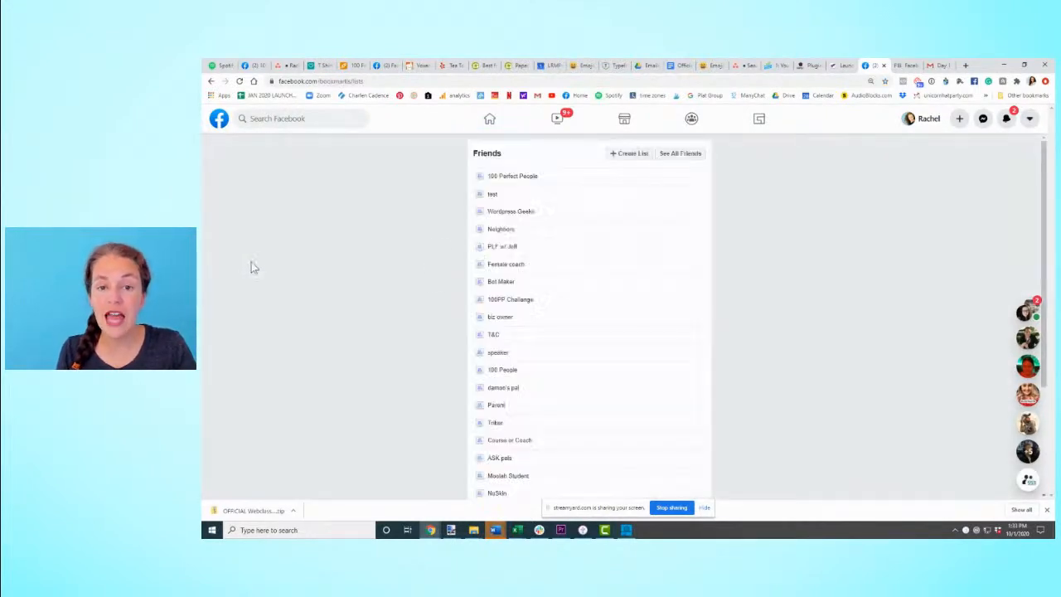
click(511, 179)
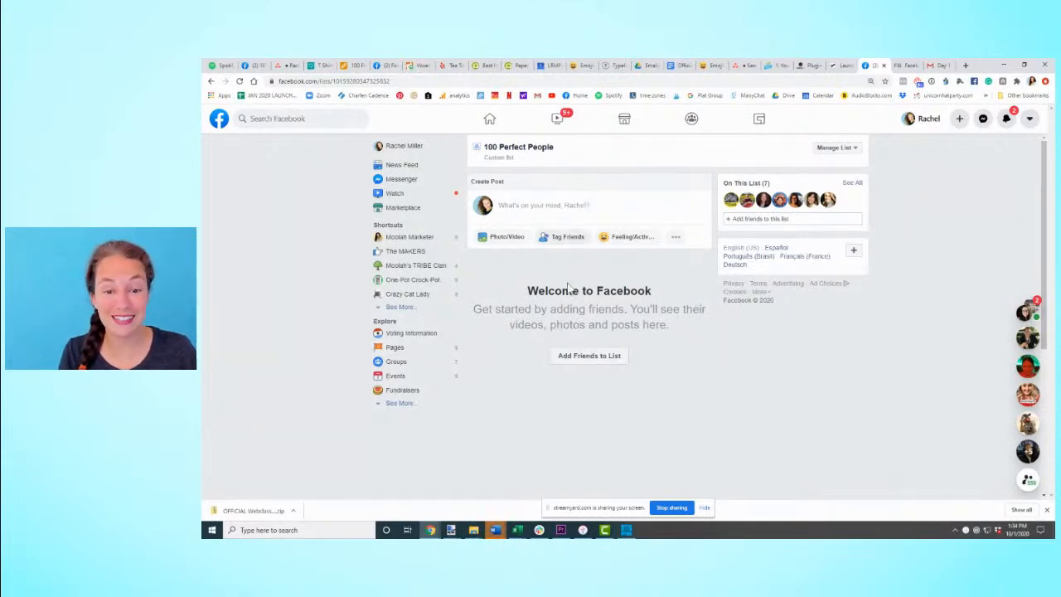
- Draft the post "Hey GUYS!! Whats up!!" on the 100 Perfect People list and close the composer without publishing
click(523, 205)
text(Hey GUYS!!  )
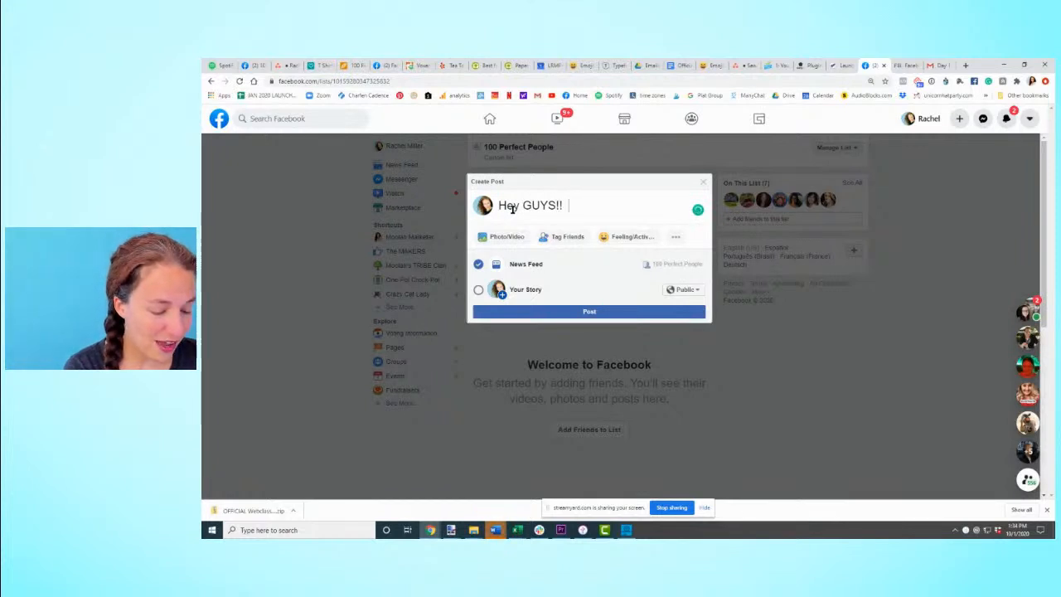
text(Whats up!!)
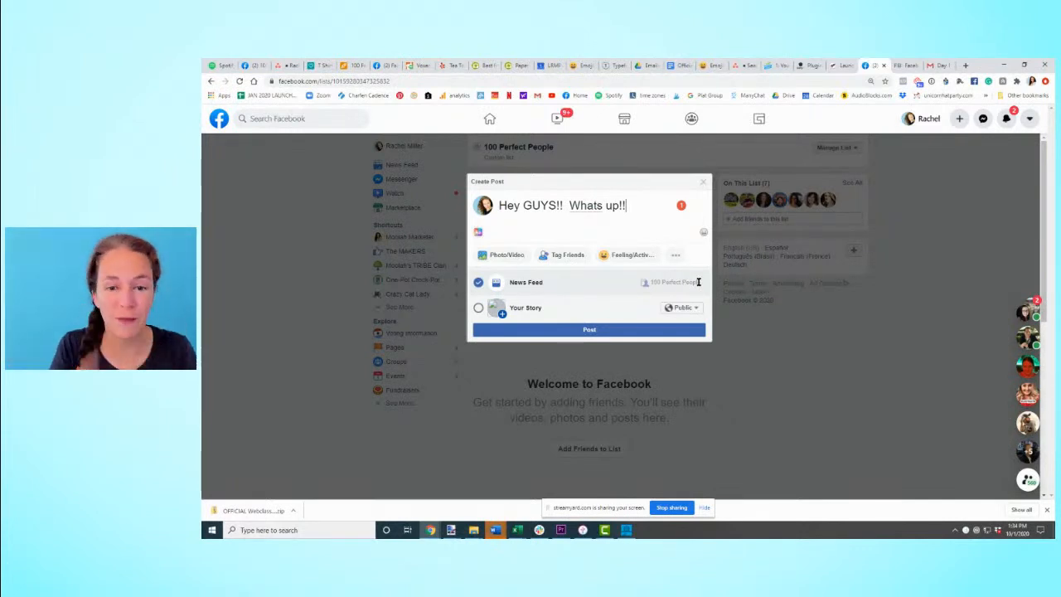
click(703, 181)
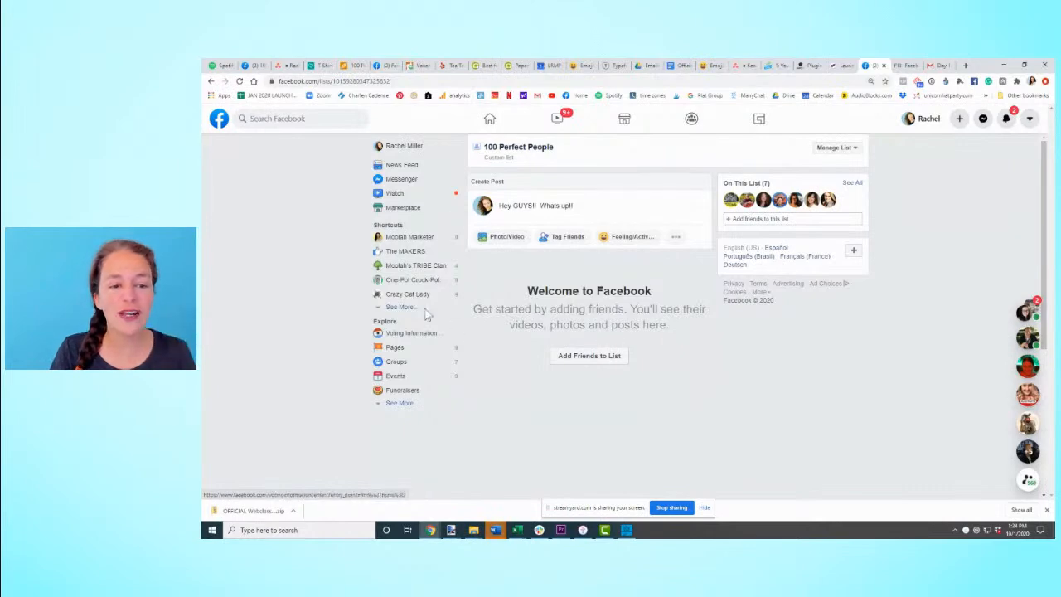
- Open the 100PerfectPeople group and show all of its members who are friends
click(383, 308)
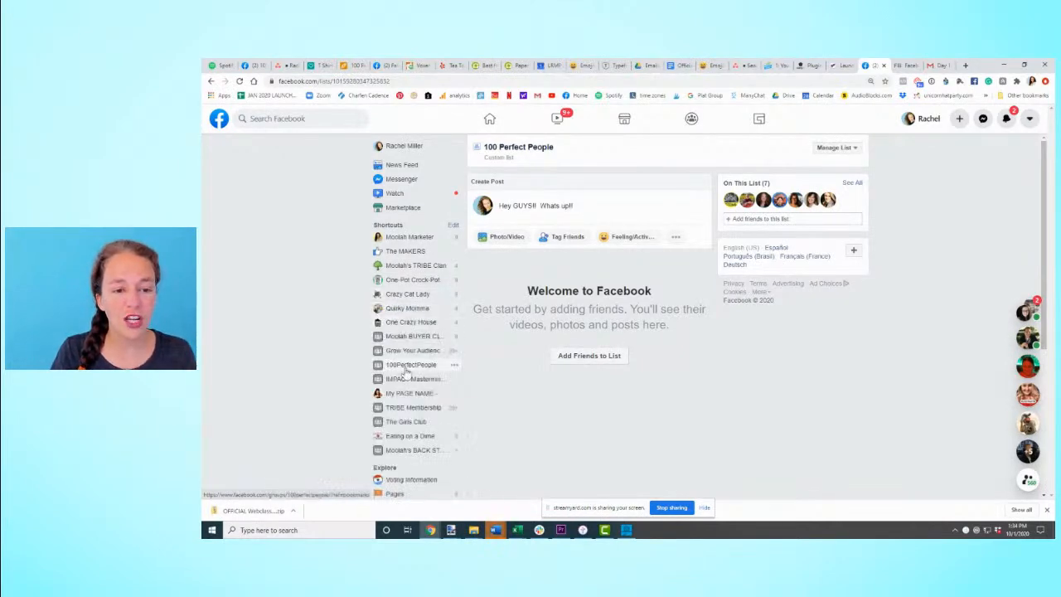
click(419, 367)
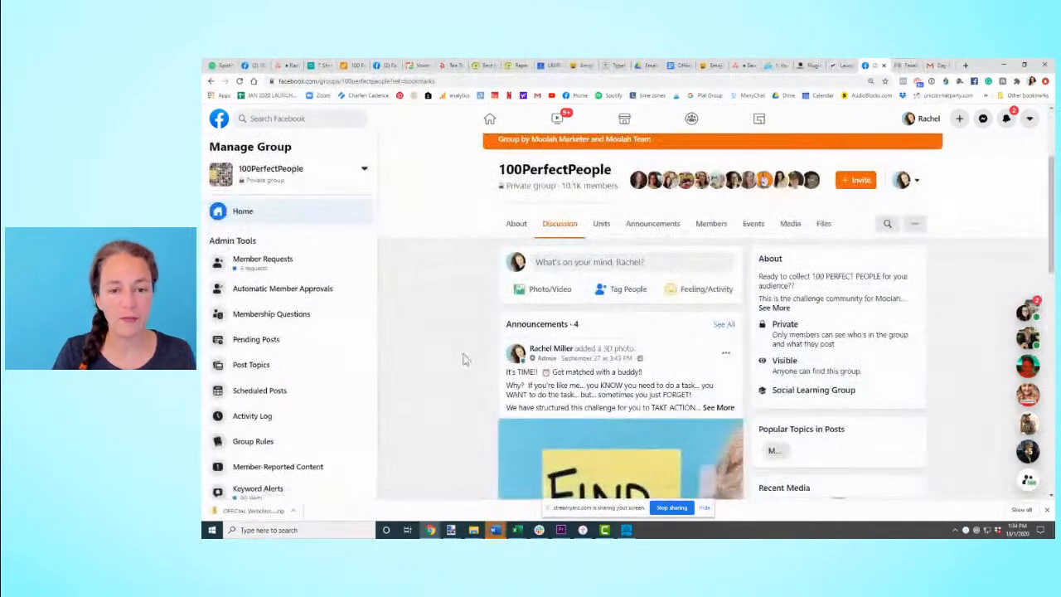
click(712, 224)
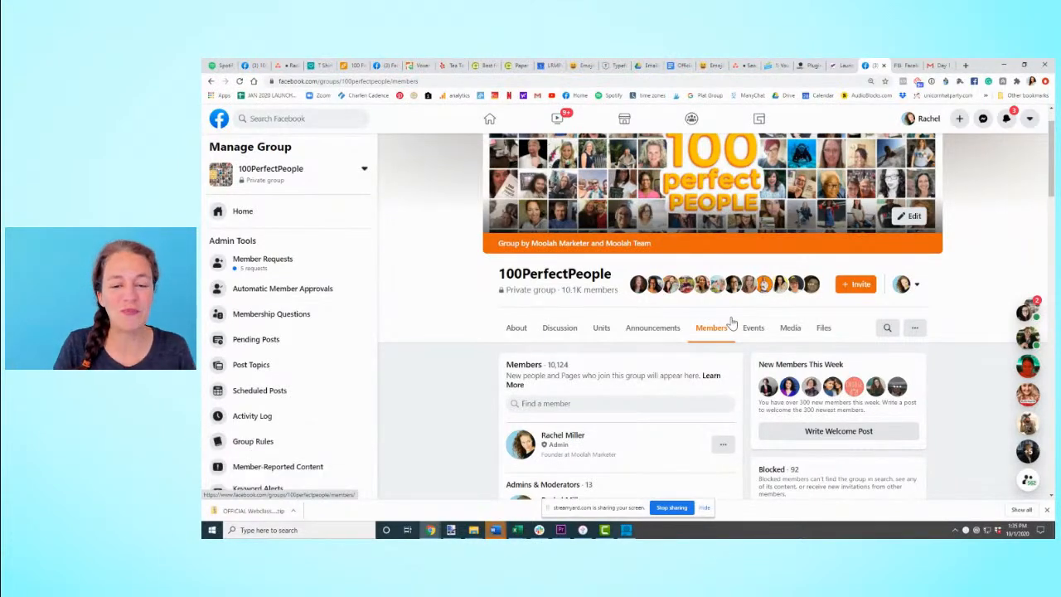
scroll(732, 321, down, 6)
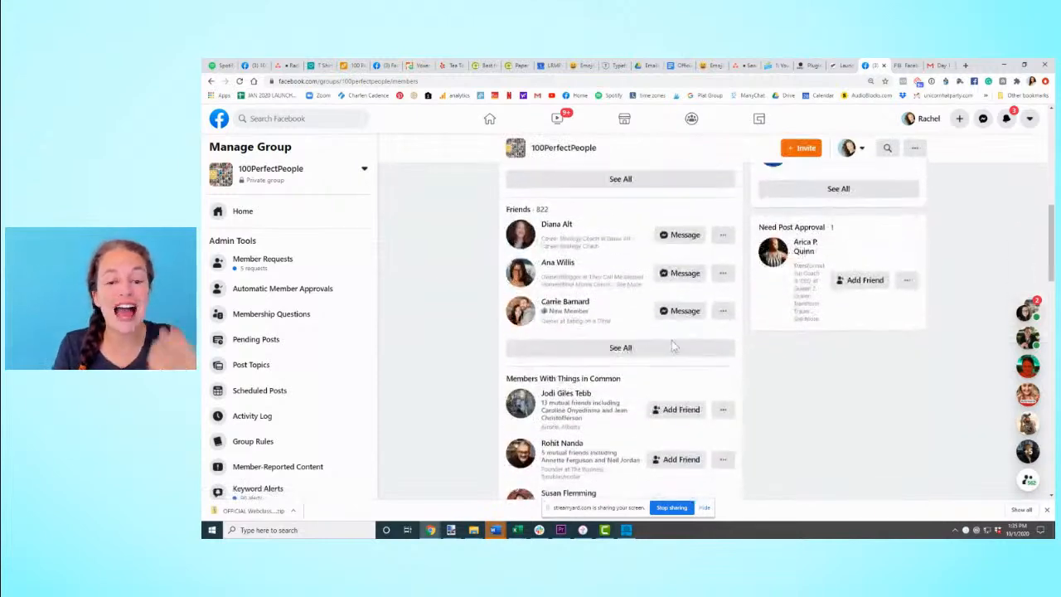
click(620, 346)
- Look through the friends who are members of the 100PerfectPeople group for candidates
scroll(614, 361, down, 3)
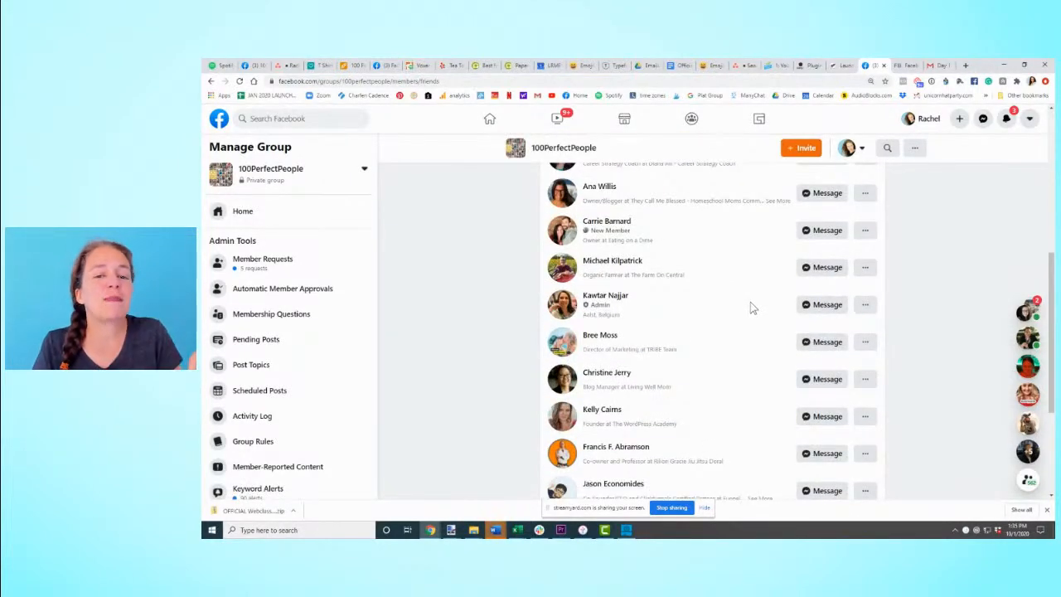
scroll(742, 282, down, 3)
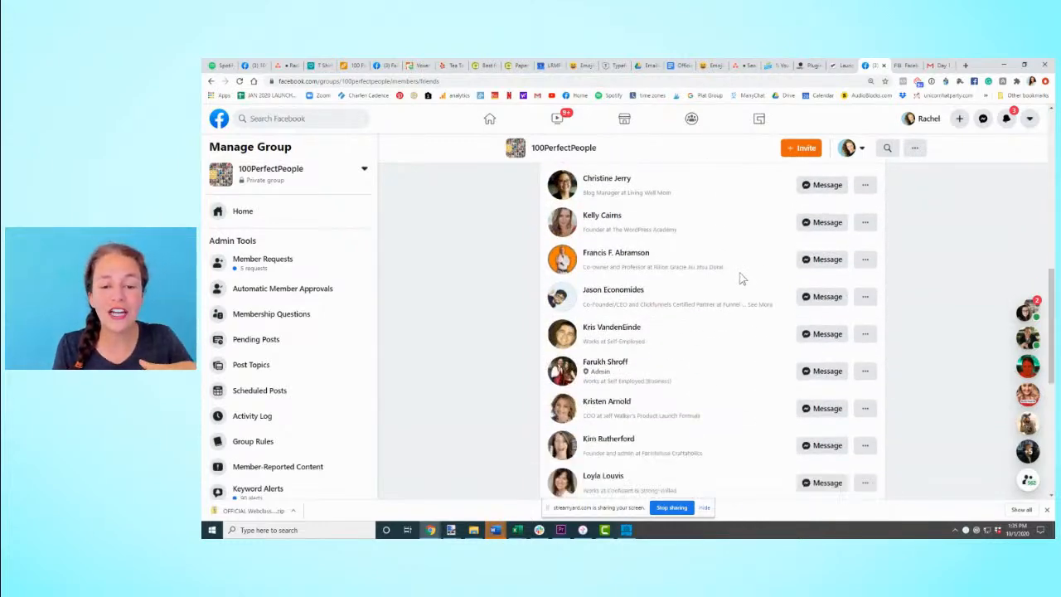
scroll(740, 282, down, 5)
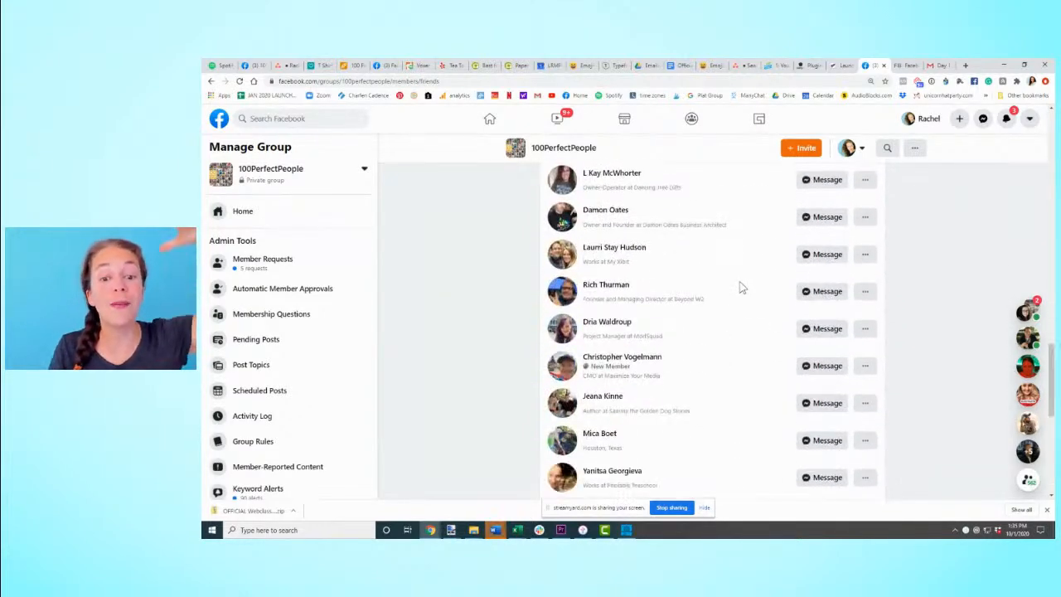
scroll(743, 288, down, 5)
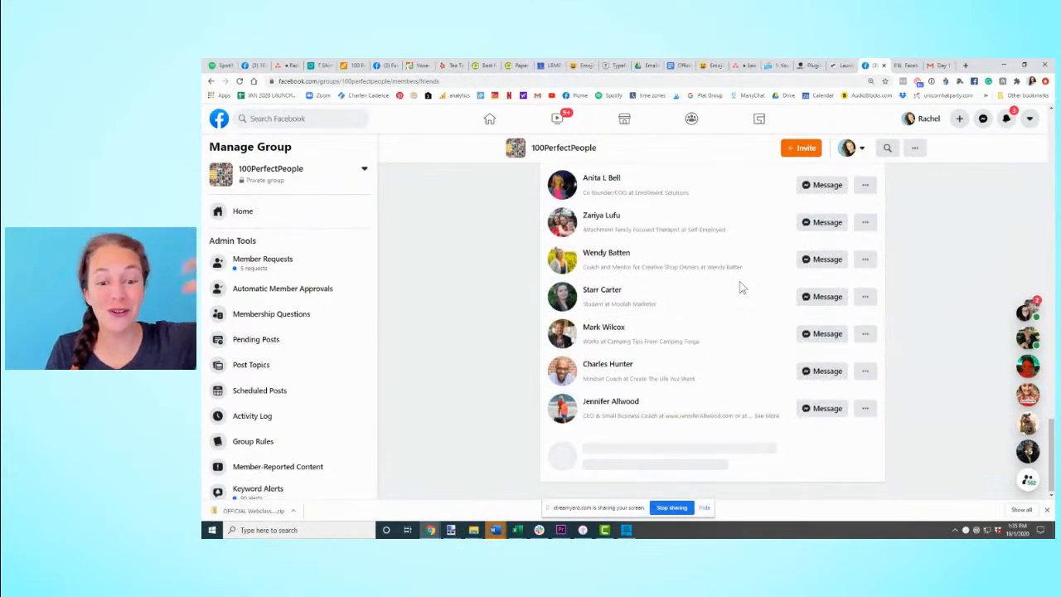
scroll(742, 288, up, 10)
scroll(740, 286, up, 4)
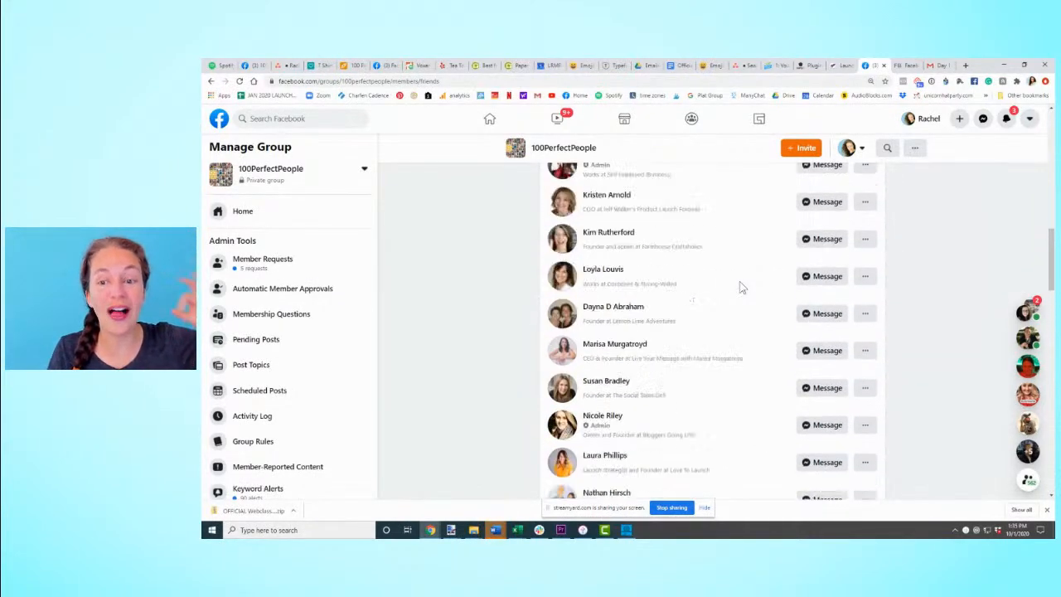
- Add the self-employed group admin listed just above the Product Launch Formula COO to the 100 Perfect People friend list
click(865, 287)
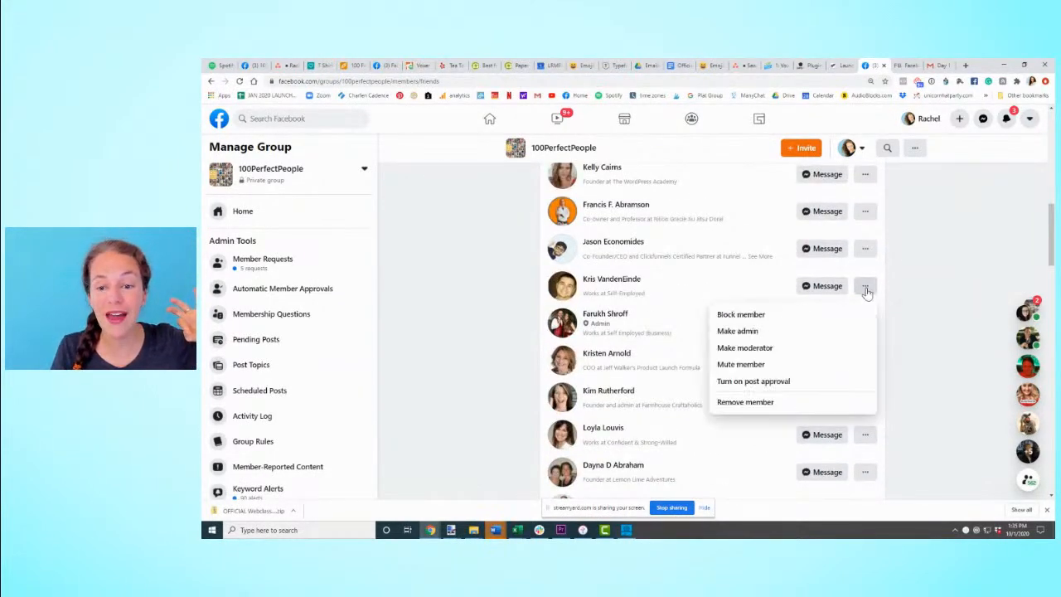
click(492, 295)
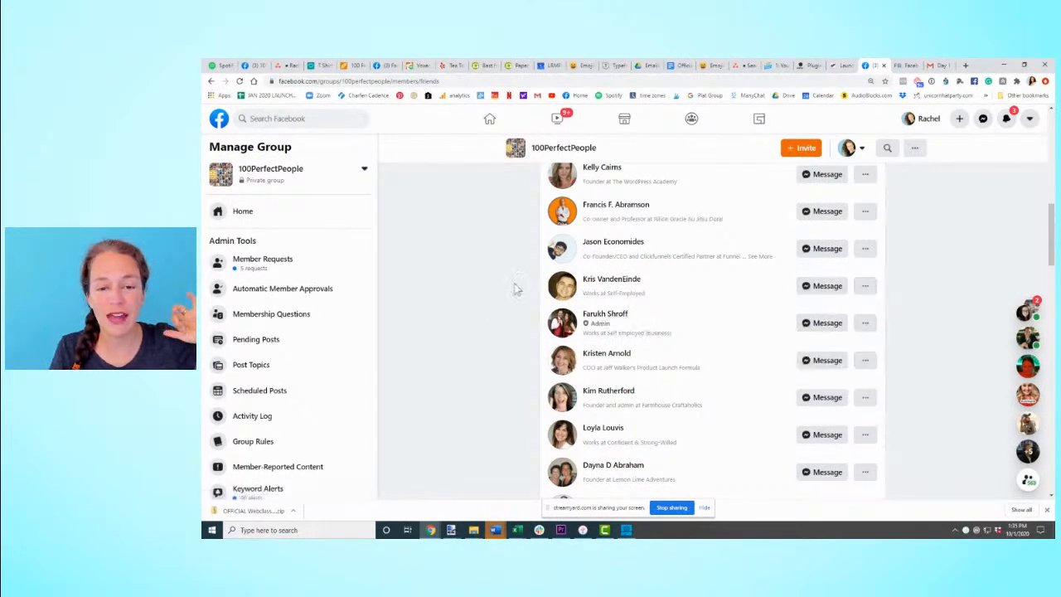
mouse_move(604, 316)
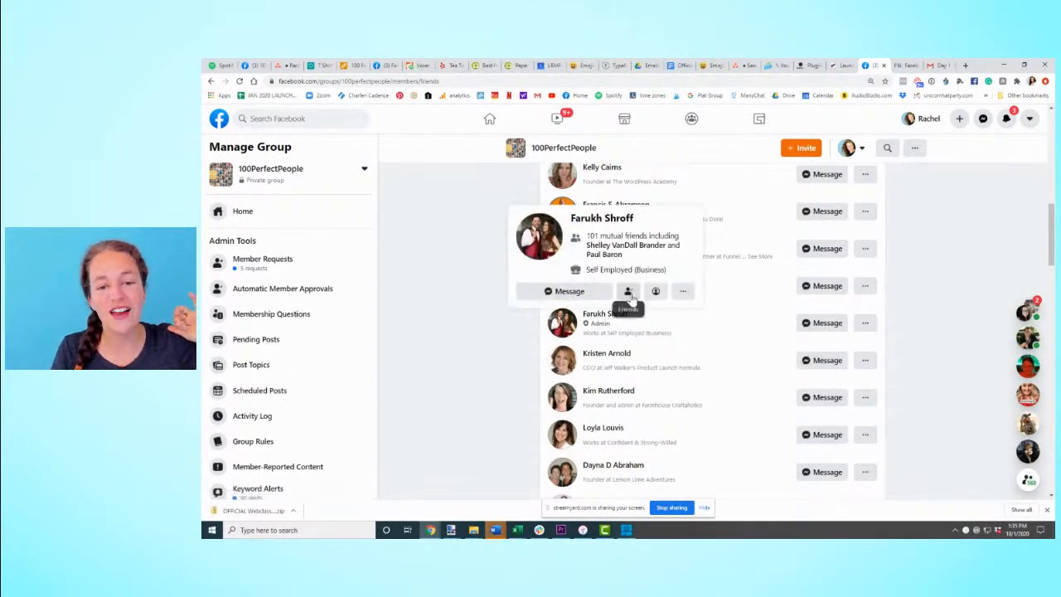
click(629, 292)
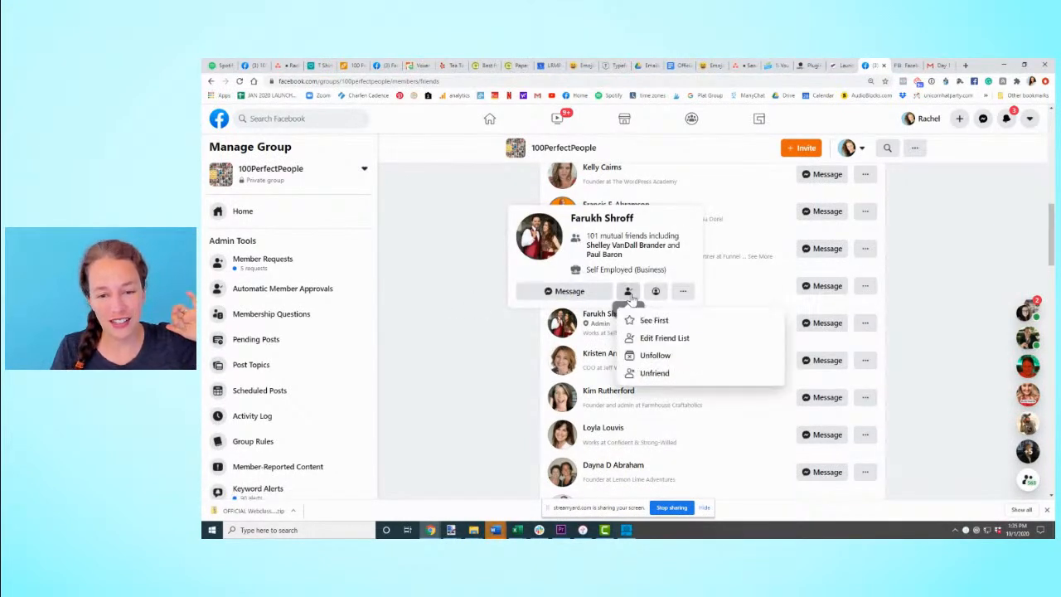
click(659, 340)
click(504, 190)
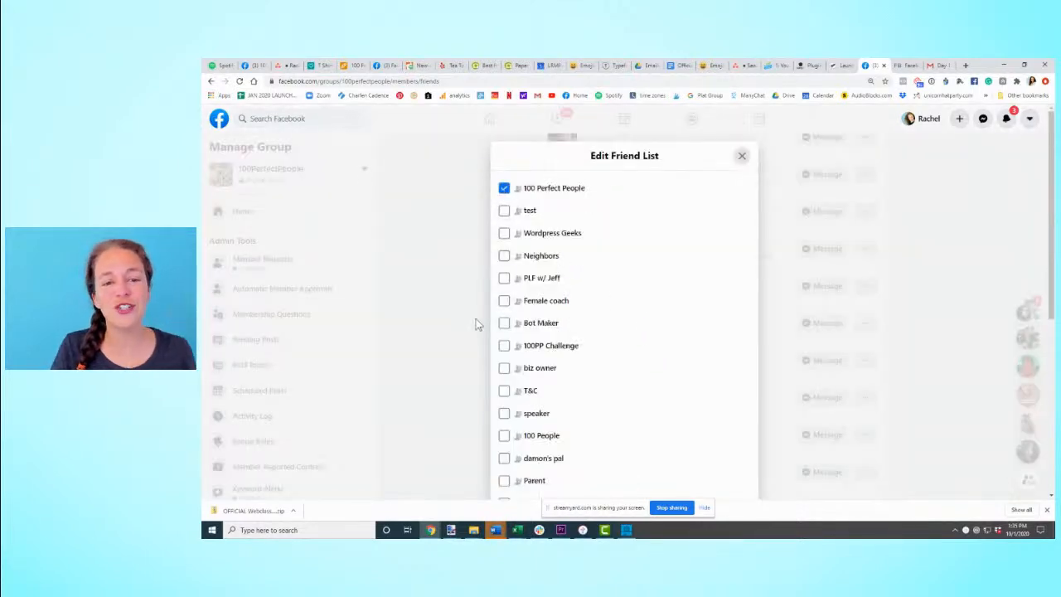
click(481, 299)
- Review which friend lists the COO at Jeff Walker's Product Launch Formula belongs to, and close them without making changes
mouse_move(603, 360)
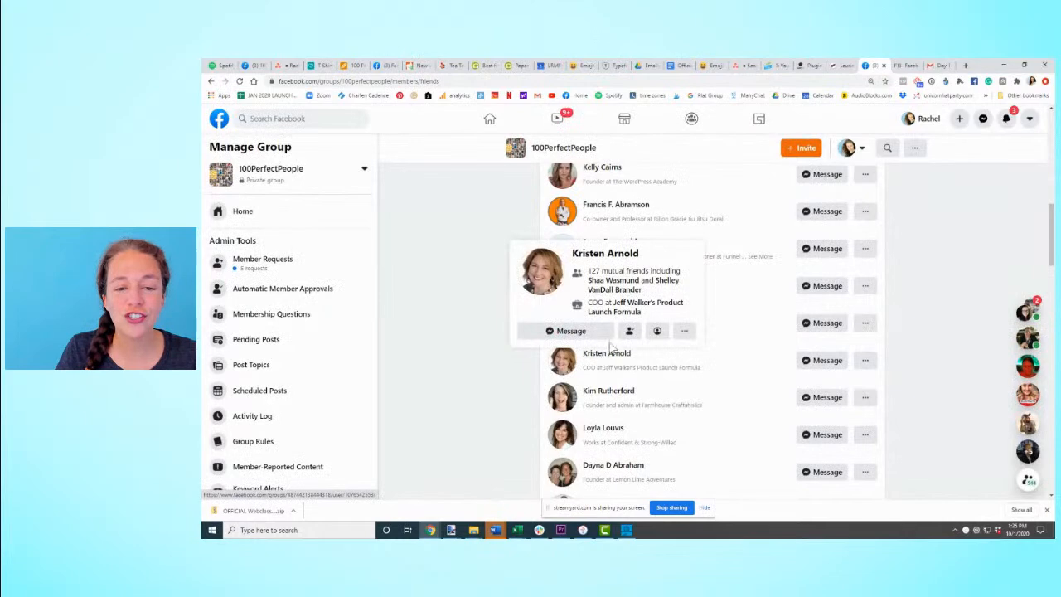
click(629, 331)
click(663, 378)
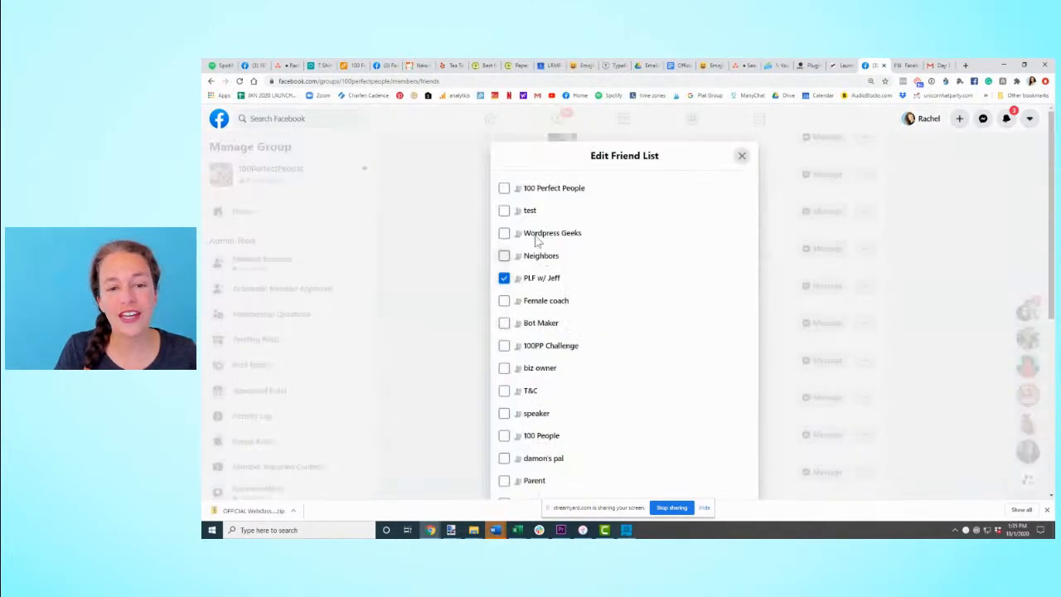
click(479, 308)
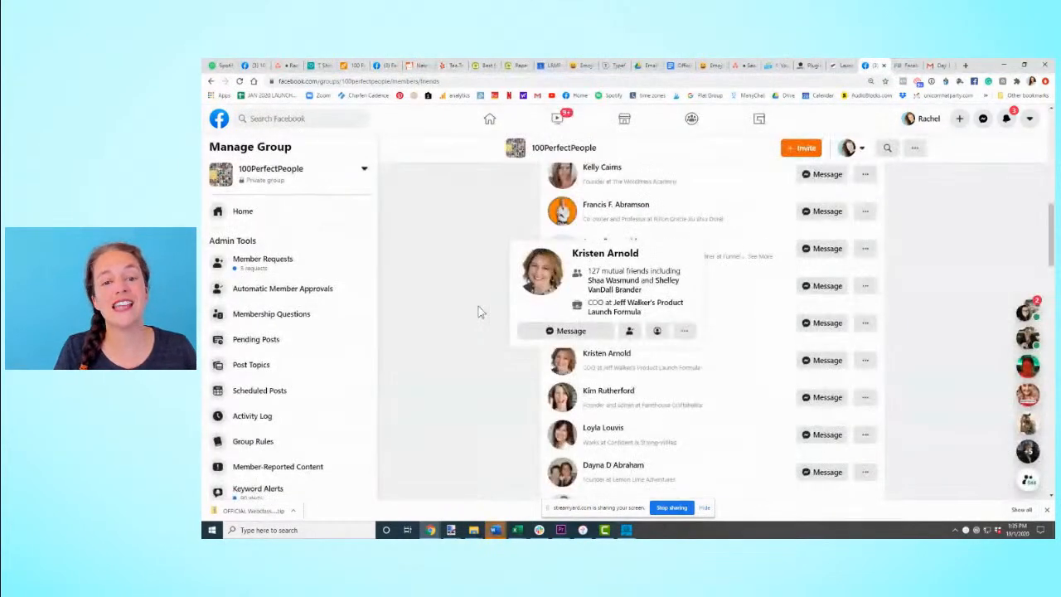